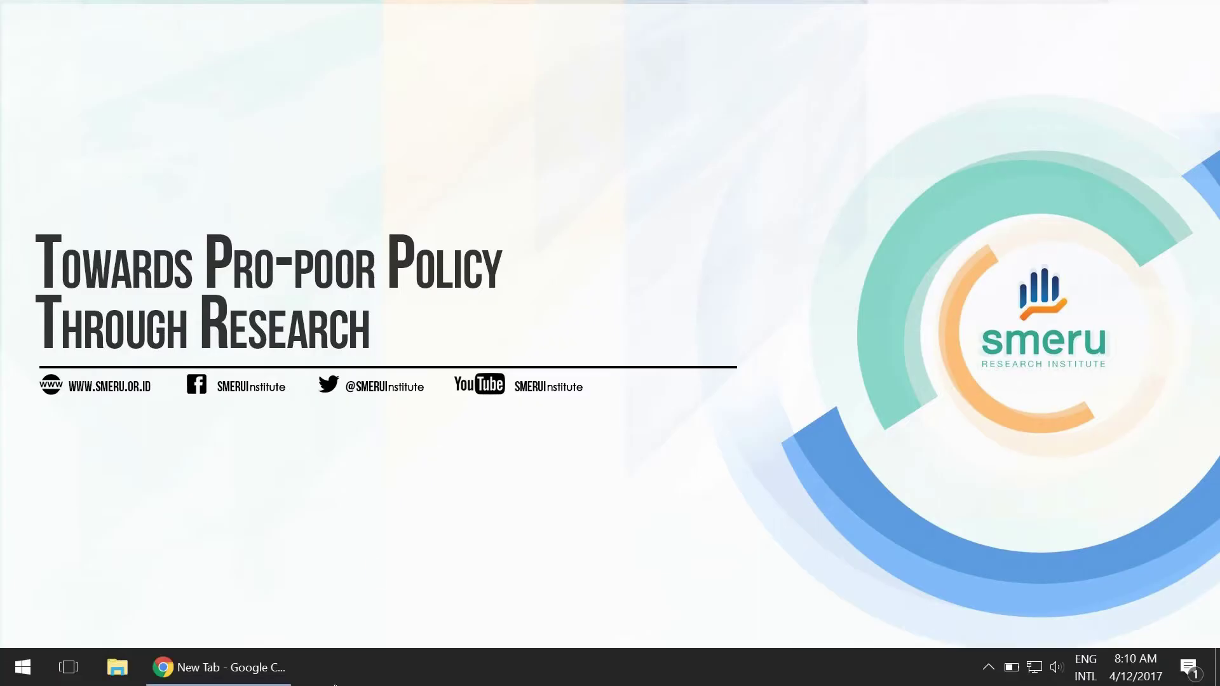
Step: Load povertymap.smeru.or.id in Chrome to show the Poverty & Livelihood Map Indonesia home page
{"action": "left_click", "coordinate": [260, 668]}
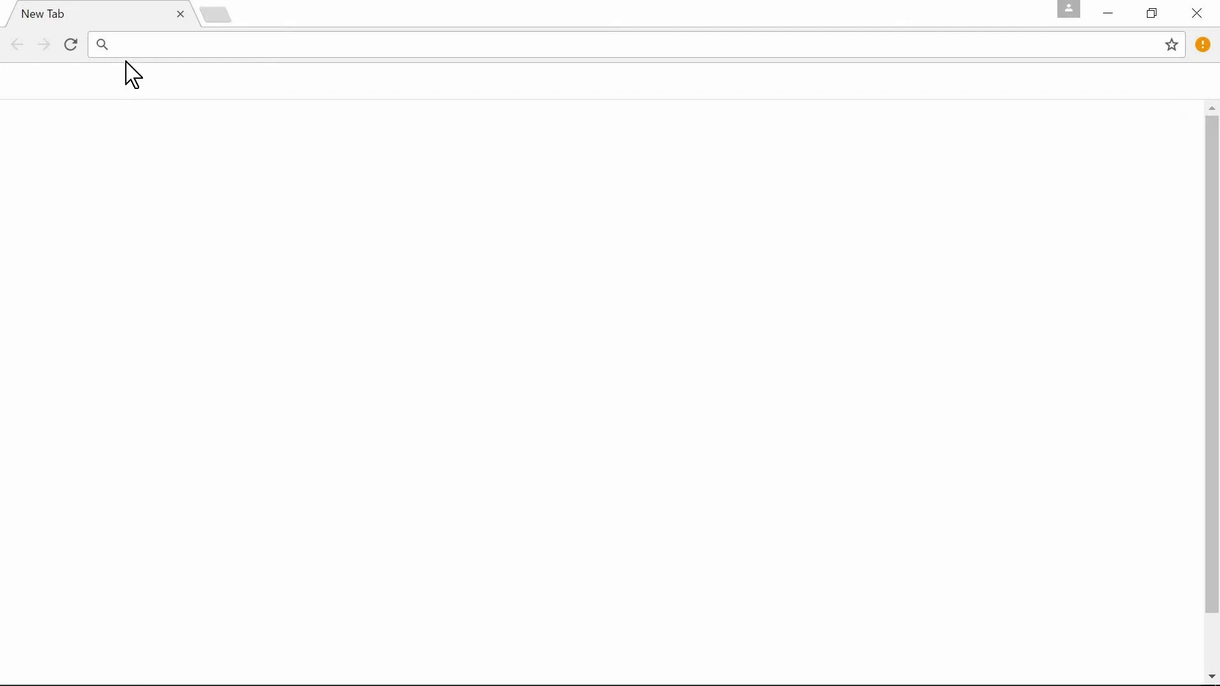
{"action": "type", "text": "povertymap.smeru.or.id"}
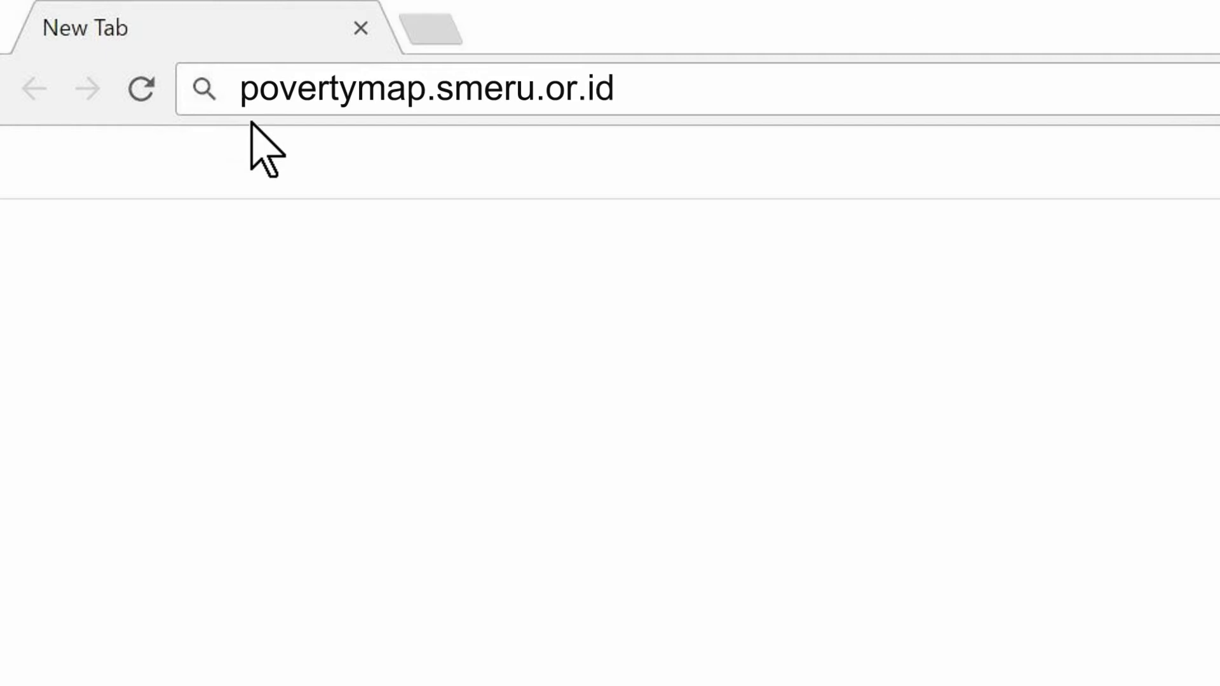
{"action": "key", "text": "Return"}
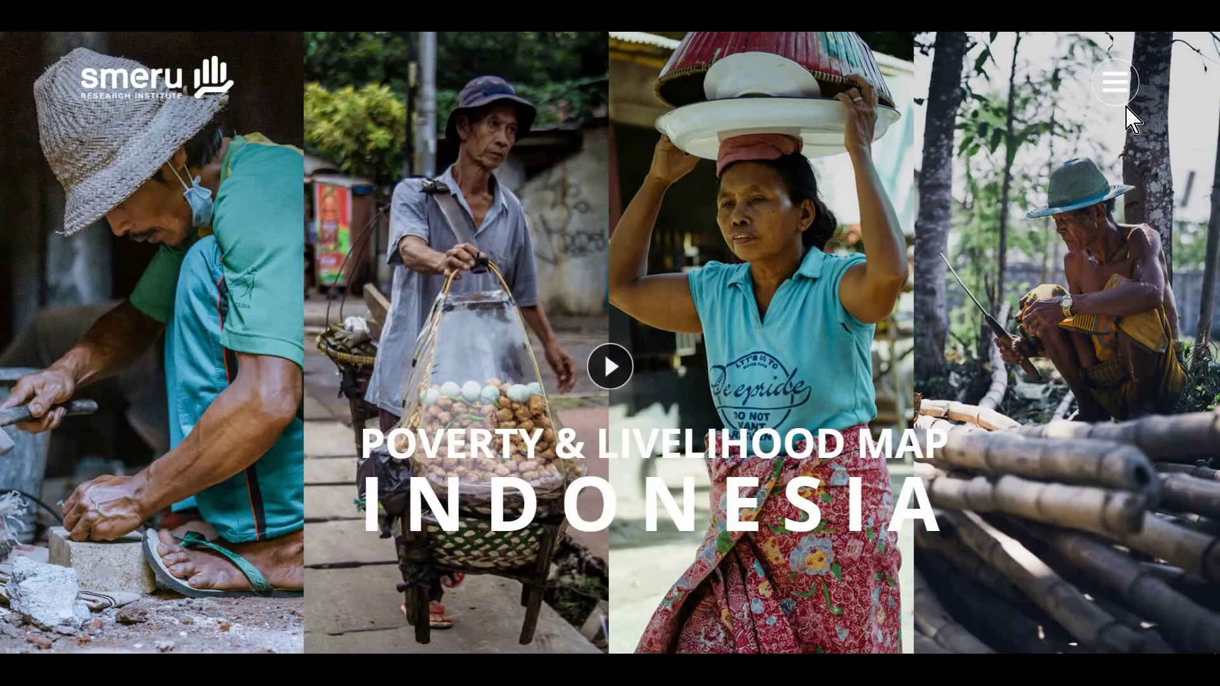
Step: Visit HOME, then MAP to reach User Login, and expand the USER GUIDE submenu
{"action": "left_click", "coordinate": [1024, 160]}
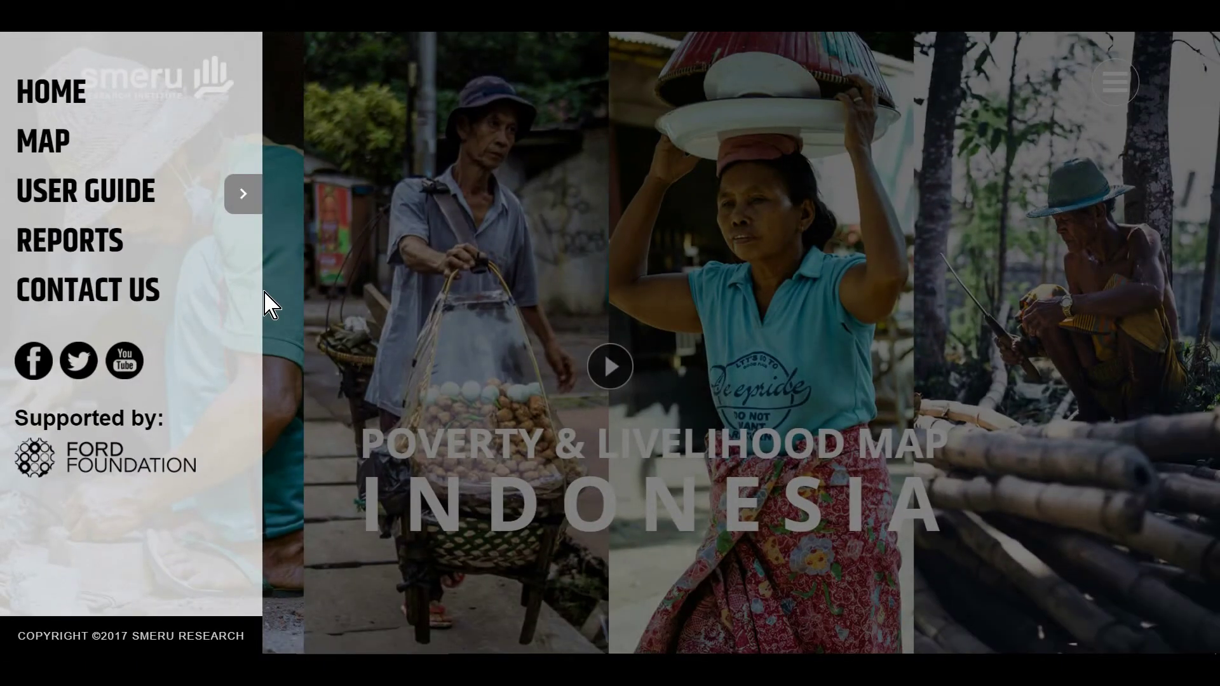
{"action": "left_click", "coordinate": [52, 93]}
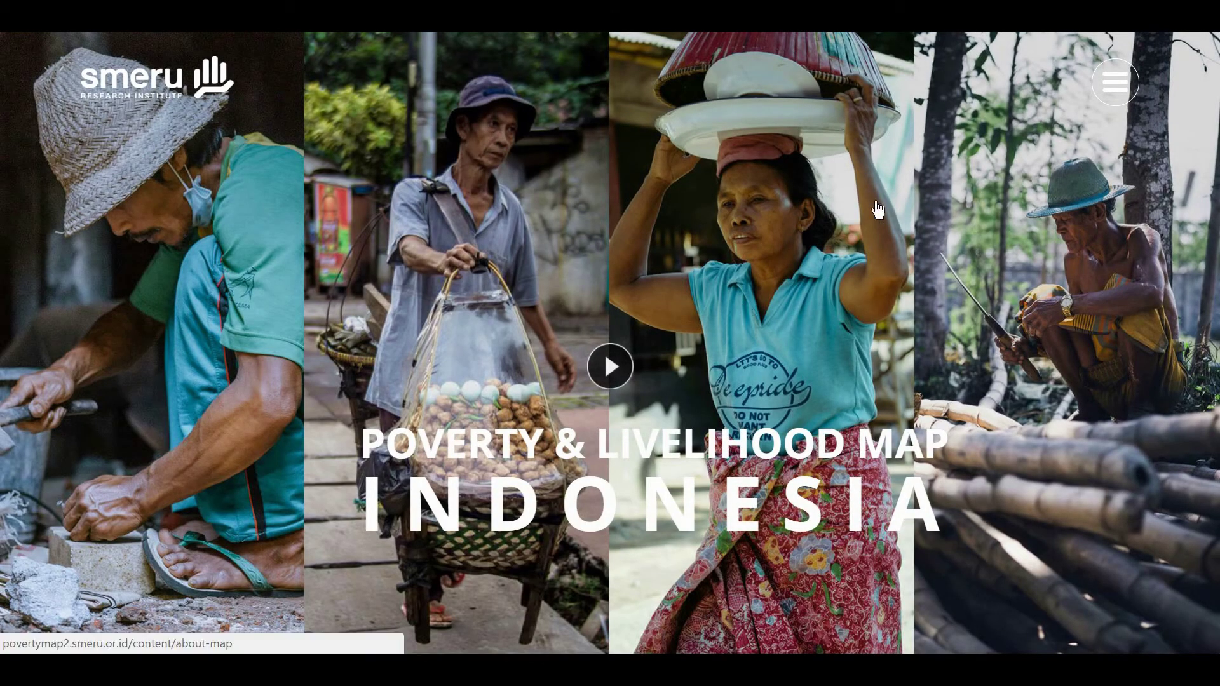
{"action": "left_click", "coordinate": [1114, 89]}
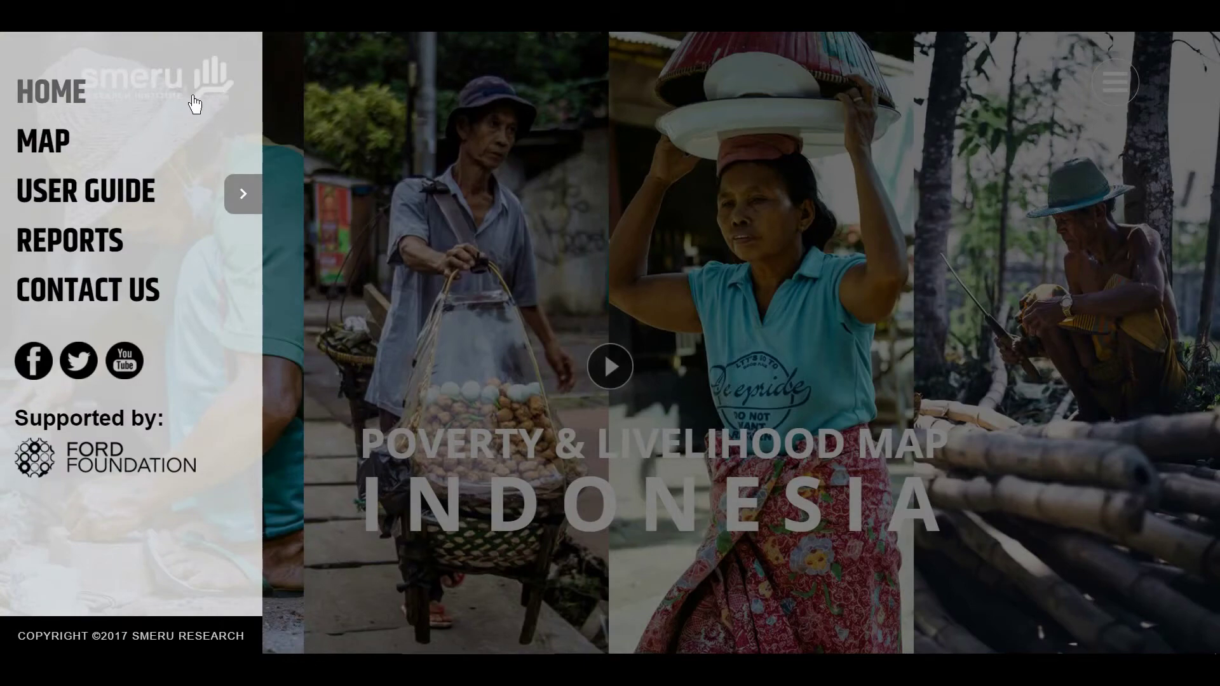
{"action": "left_click", "coordinate": [53, 143]}
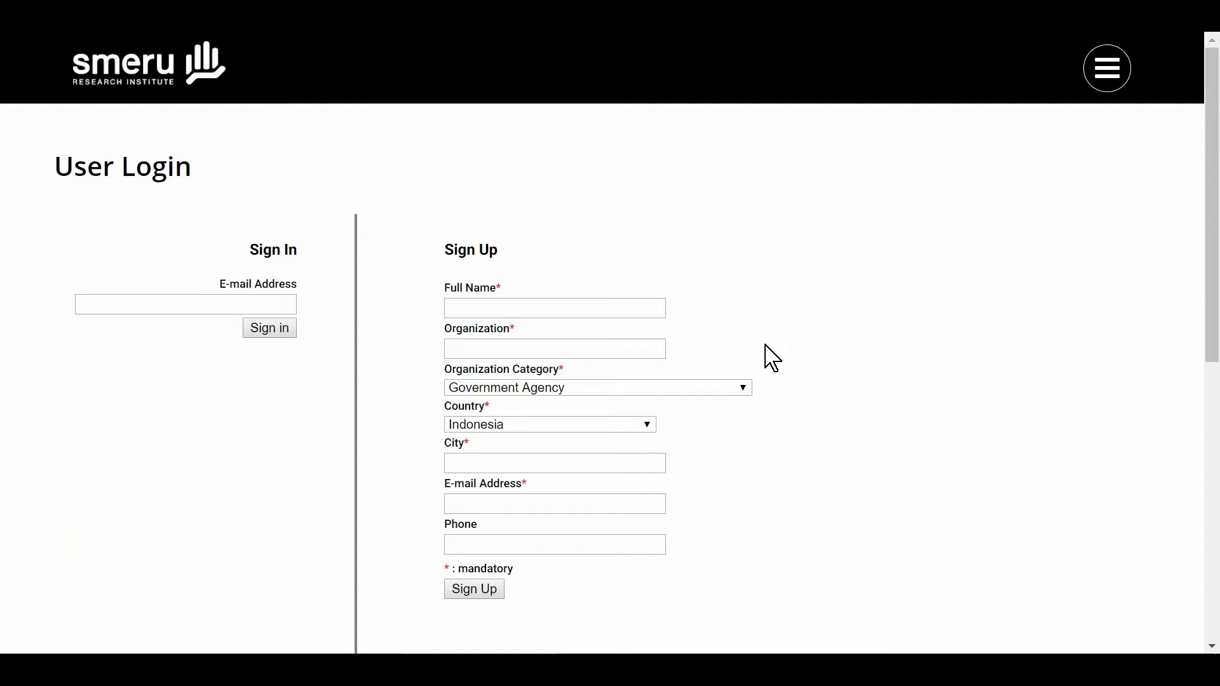
{"action": "left_click", "coordinate": [1109, 68]}
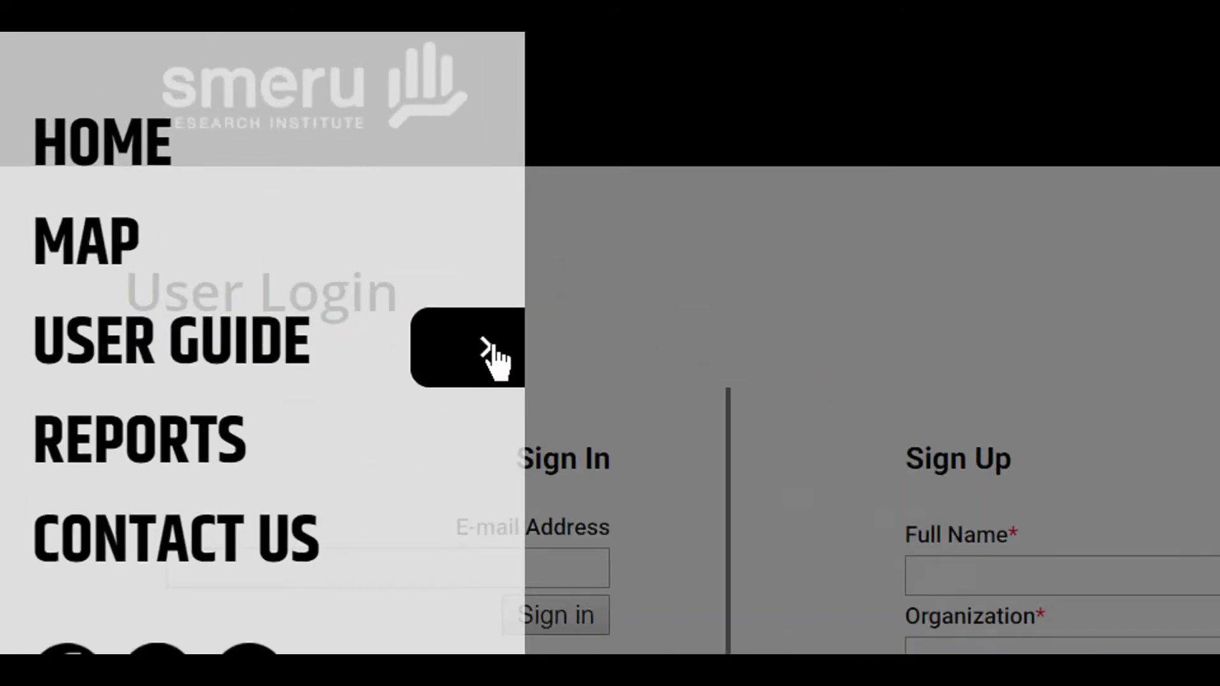
{"action": "left_click", "coordinate": [492, 359]}
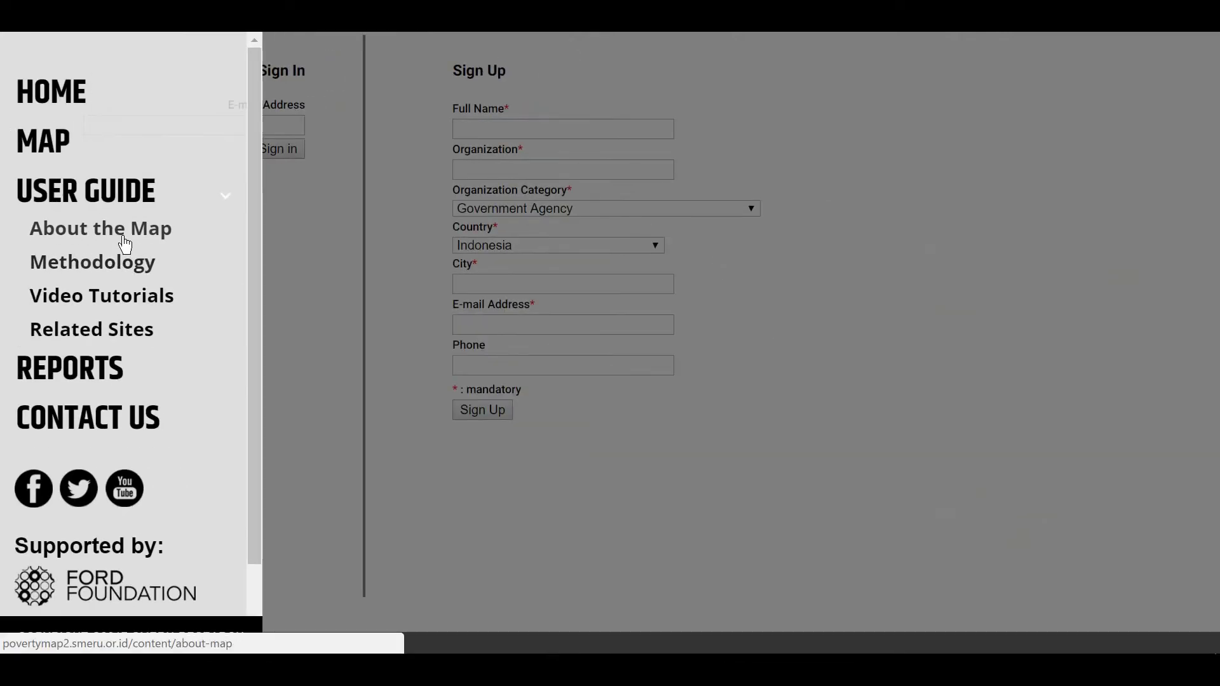
Step: Page through About the Map, Methodology, Video Tutorials and Related Sites from the left MENU box
{"action": "left_click", "coordinate": [124, 235]}
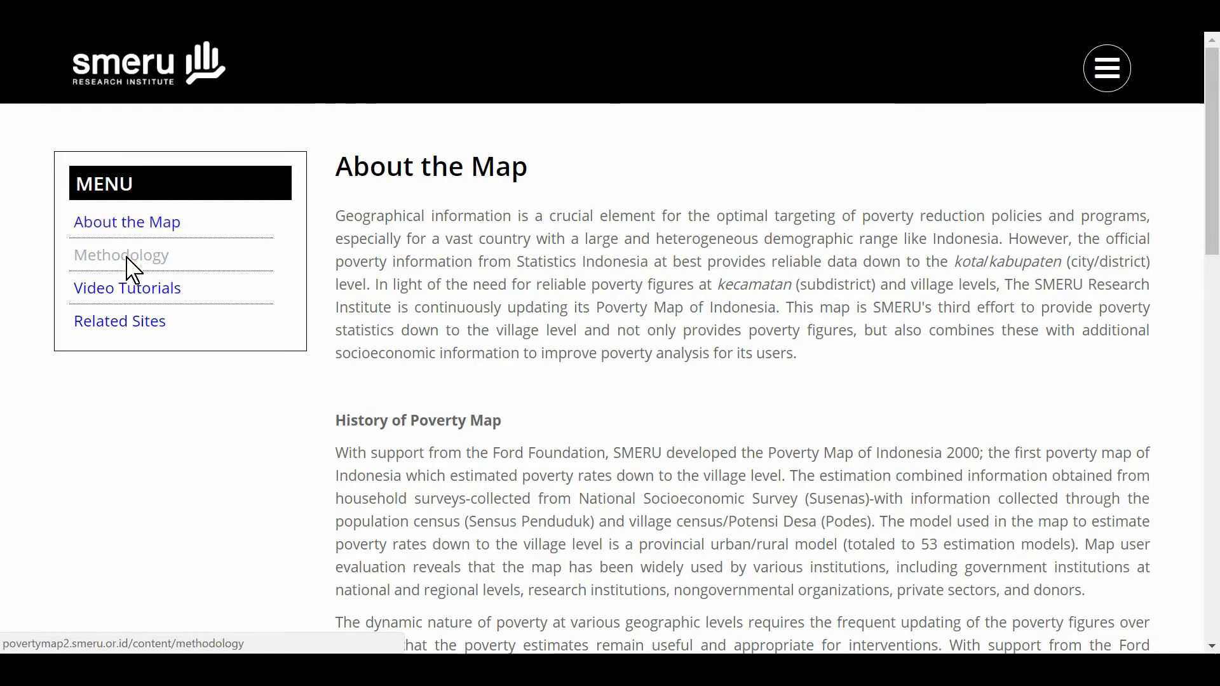
{"action": "left_click", "coordinate": [127, 265]}
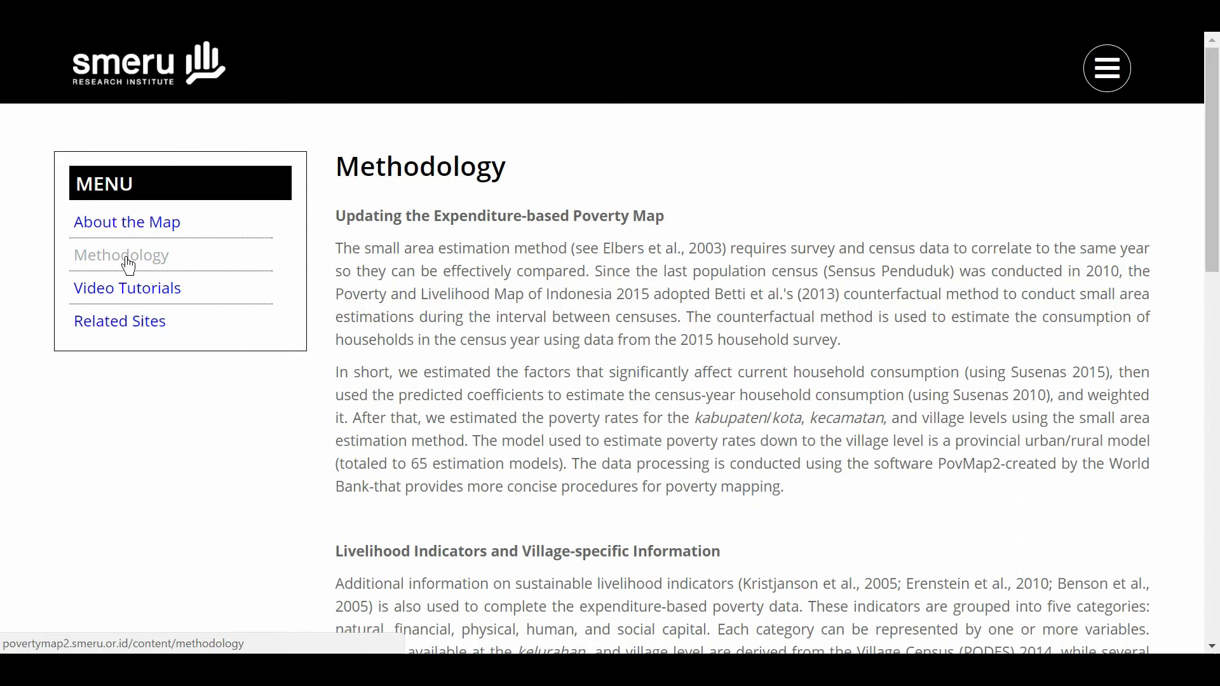
{"action": "left_click", "coordinate": [126, 299]}
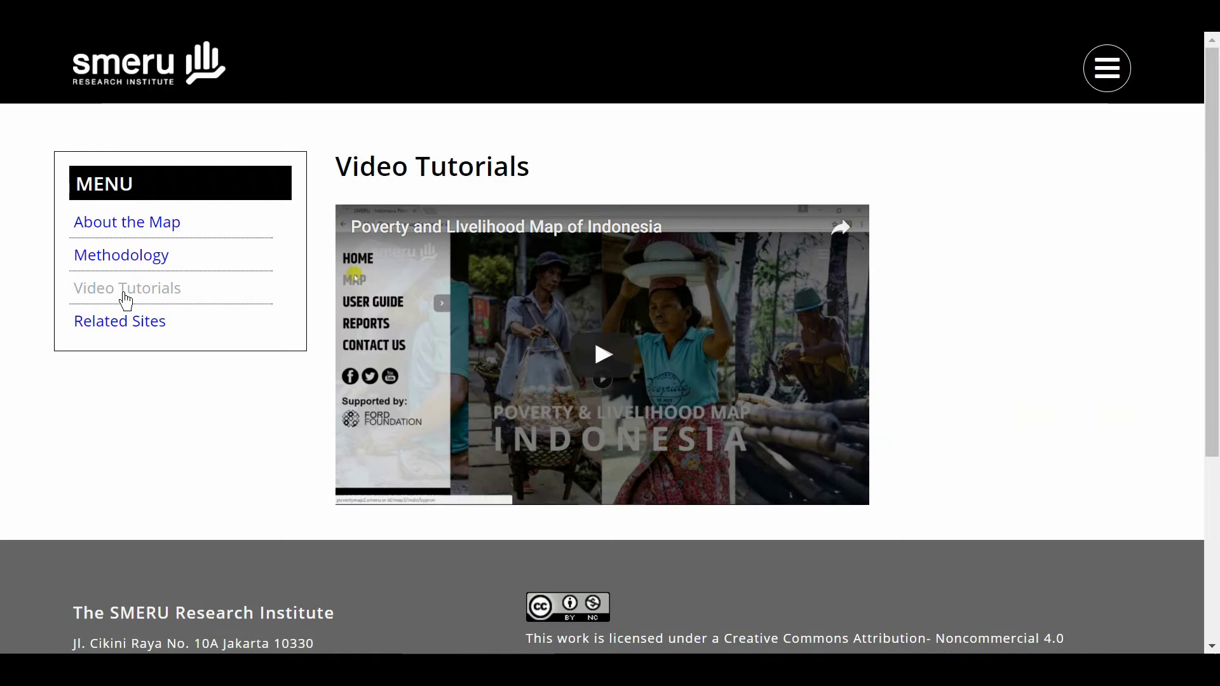
{"action": "left_click", "coordinate": [118, 330]}
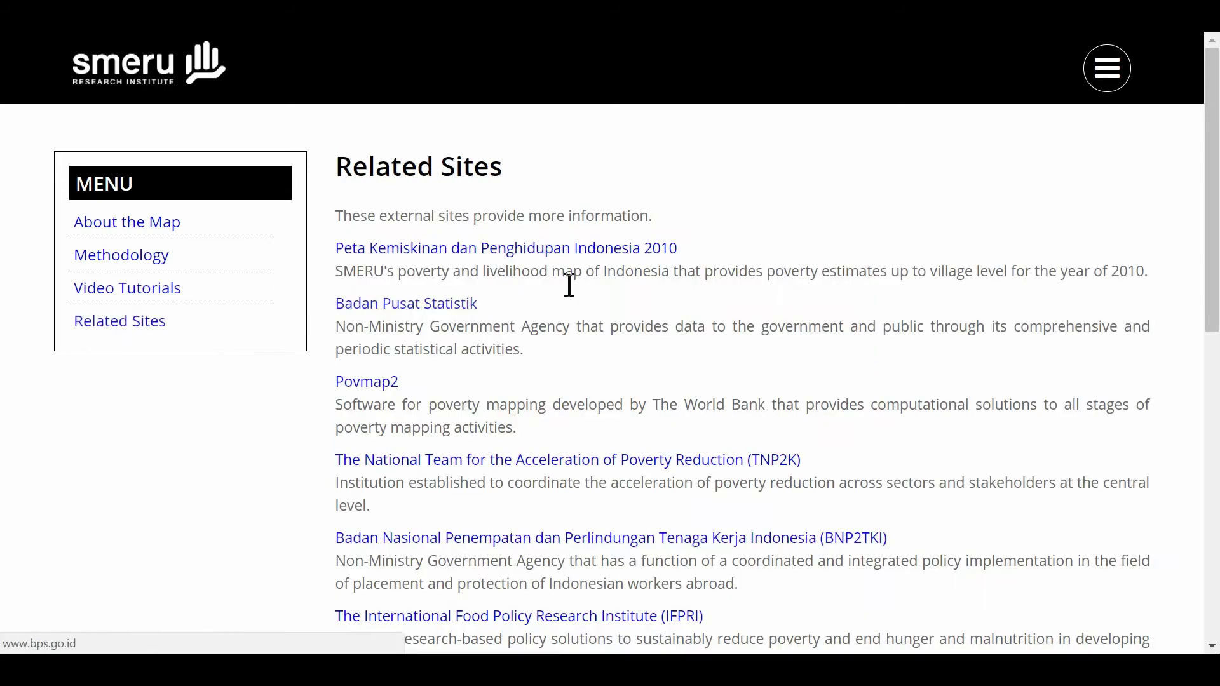
{"action": "left_click", "coordinate": [1107, 68]}
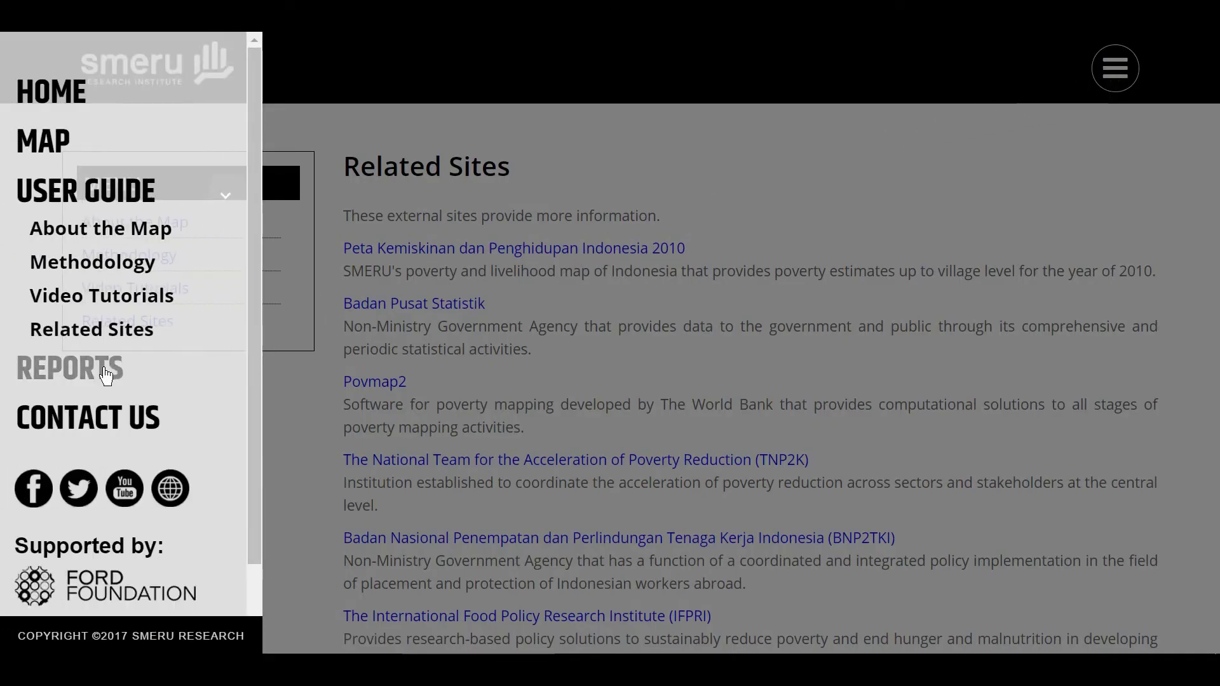
Step: View the Reports page, then switch to the Contact form page
{"action": "left_click", "coordinate": [83, 378]}
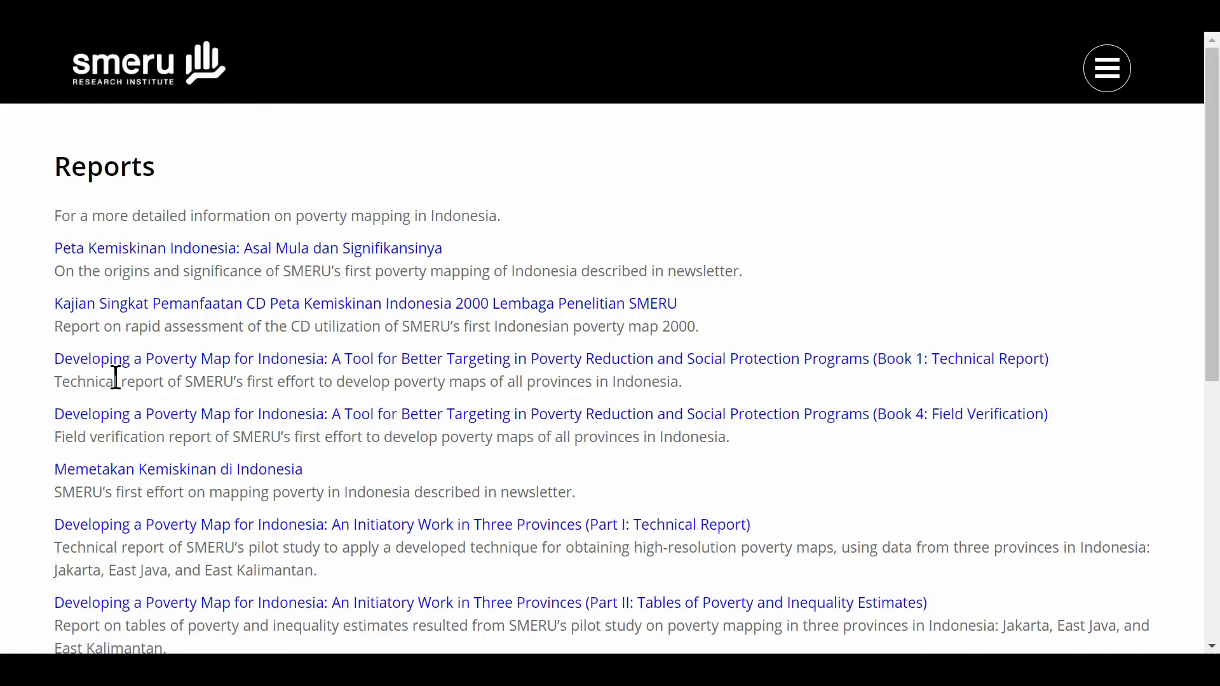
{"action": "left_click", "coordinate": [1106, 76]}
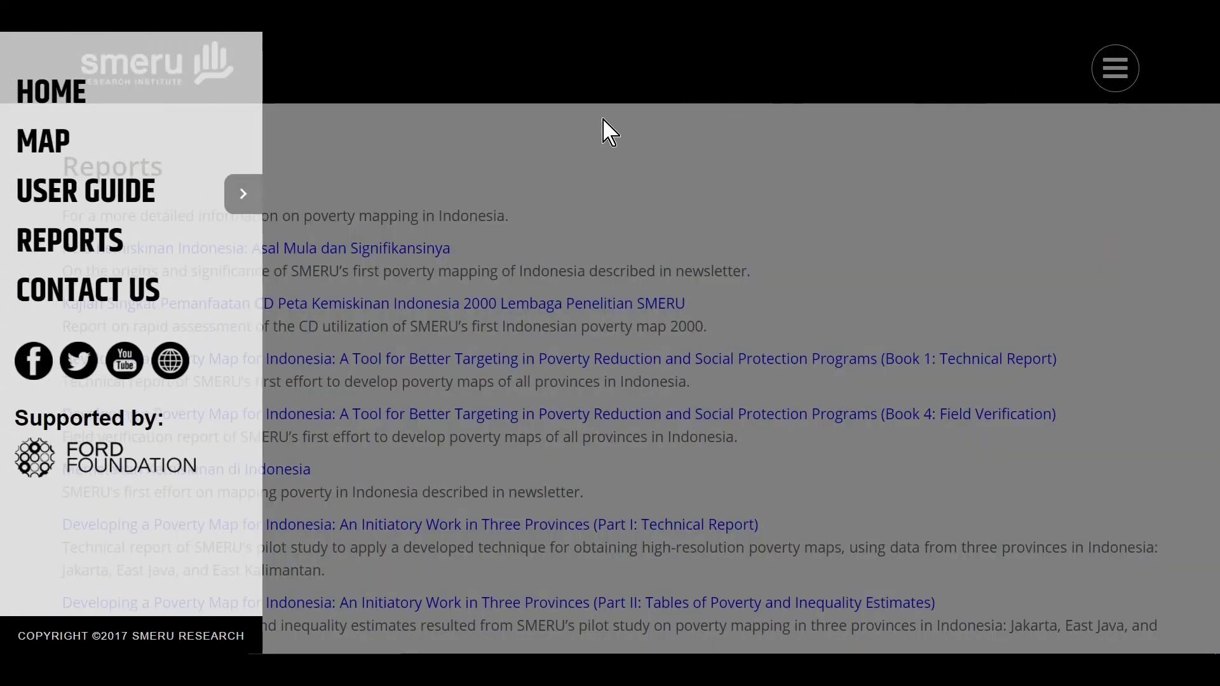
{"action": "left_click", "coordinate": [120, 284]}
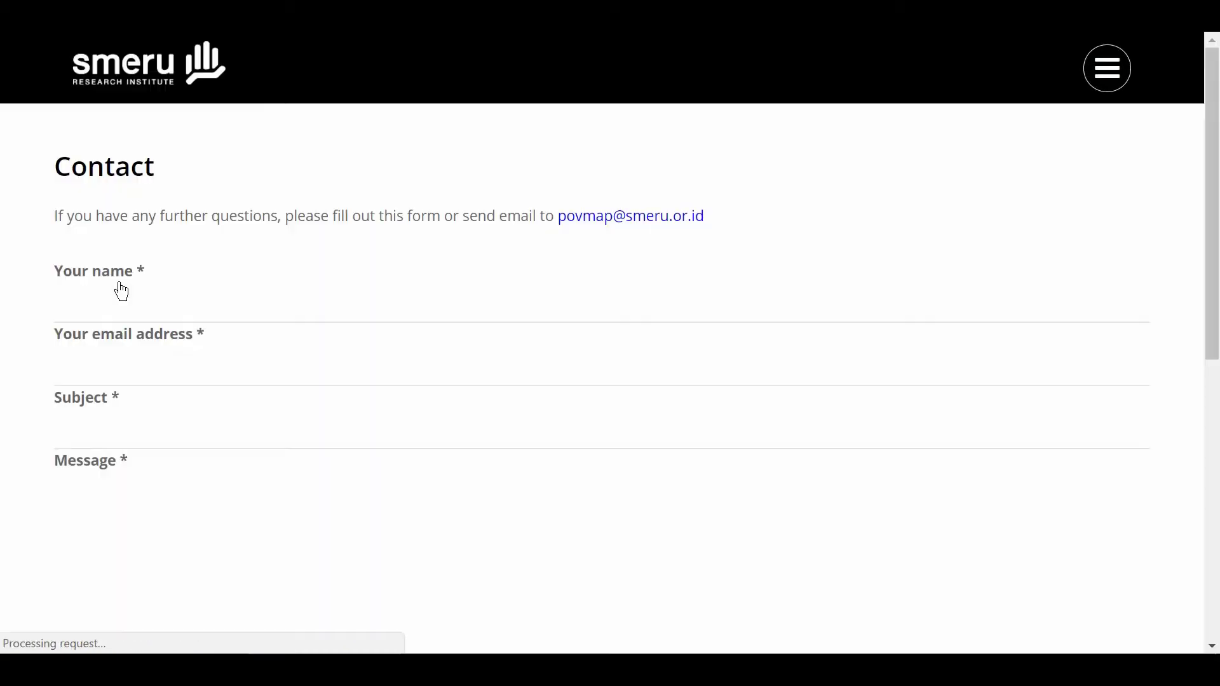
Step: Inspect the Contact form's name, e-mail, Subject and Message fields, then return to the MAP login
{"action": "left_click", "coordinate": [120, 298]}
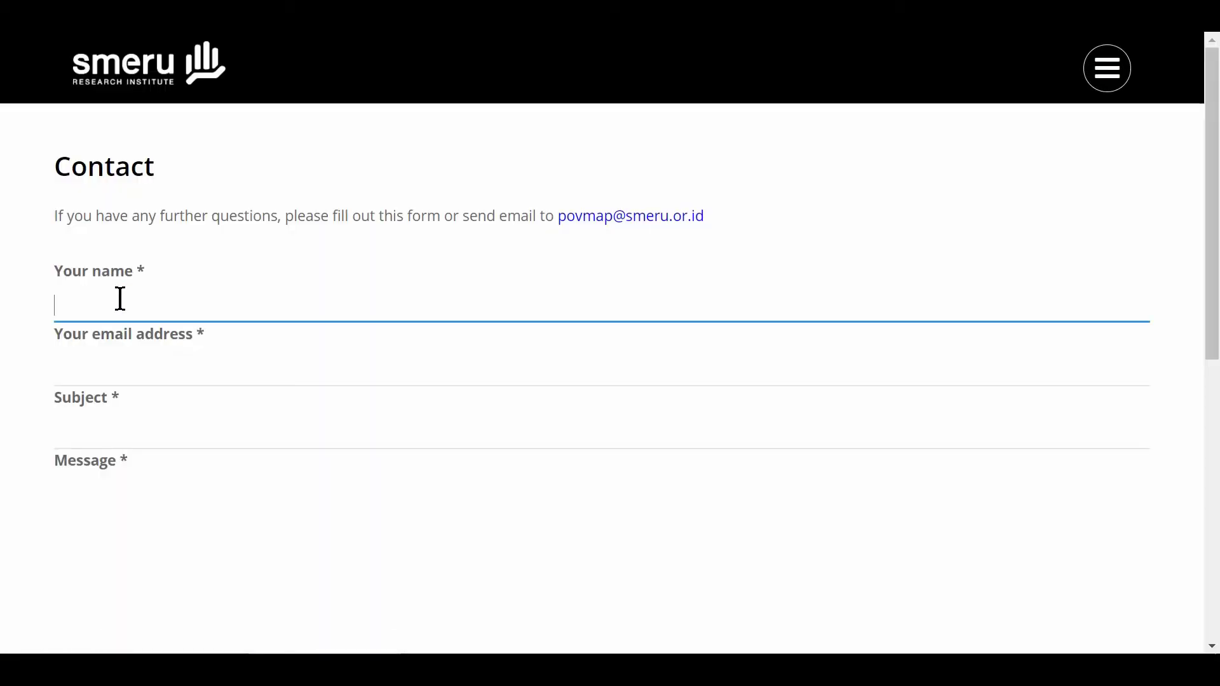
{"action": "left_click", "coordinate": [115, 364]}
{"action": "left_click", "coordinate": [112, 427]}
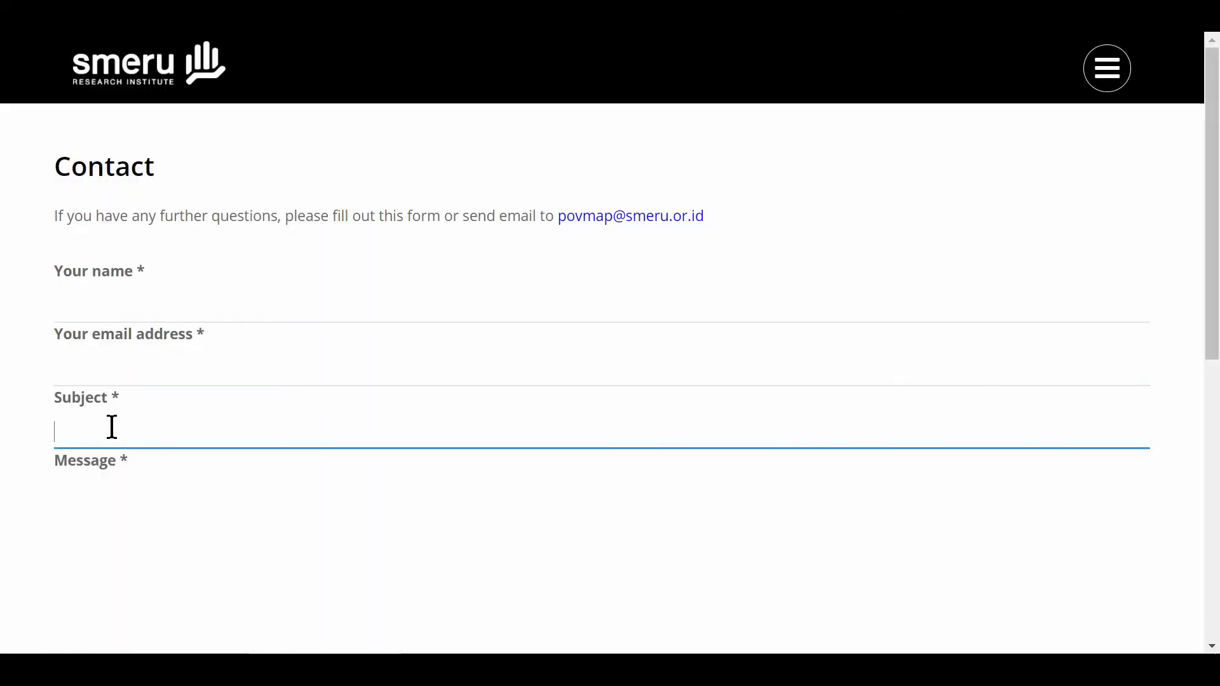
{"action": "left_click", "coordinate": [114, 496]}
{"action": "scroll", "coordinate": [120, 499], "scroll_direction": "down", "scroll_amount": 5}
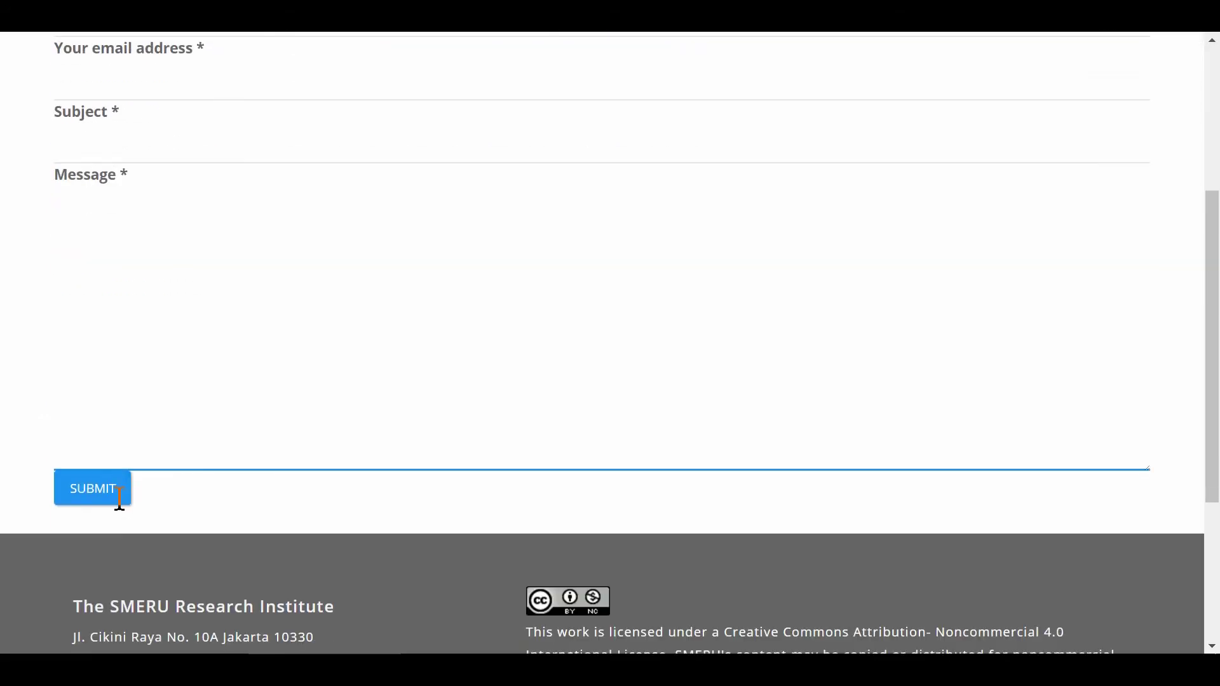
{"action": "scroll", "coordinate": [757, 283], "scroll_direction": "up", "scroll_amount": 5}
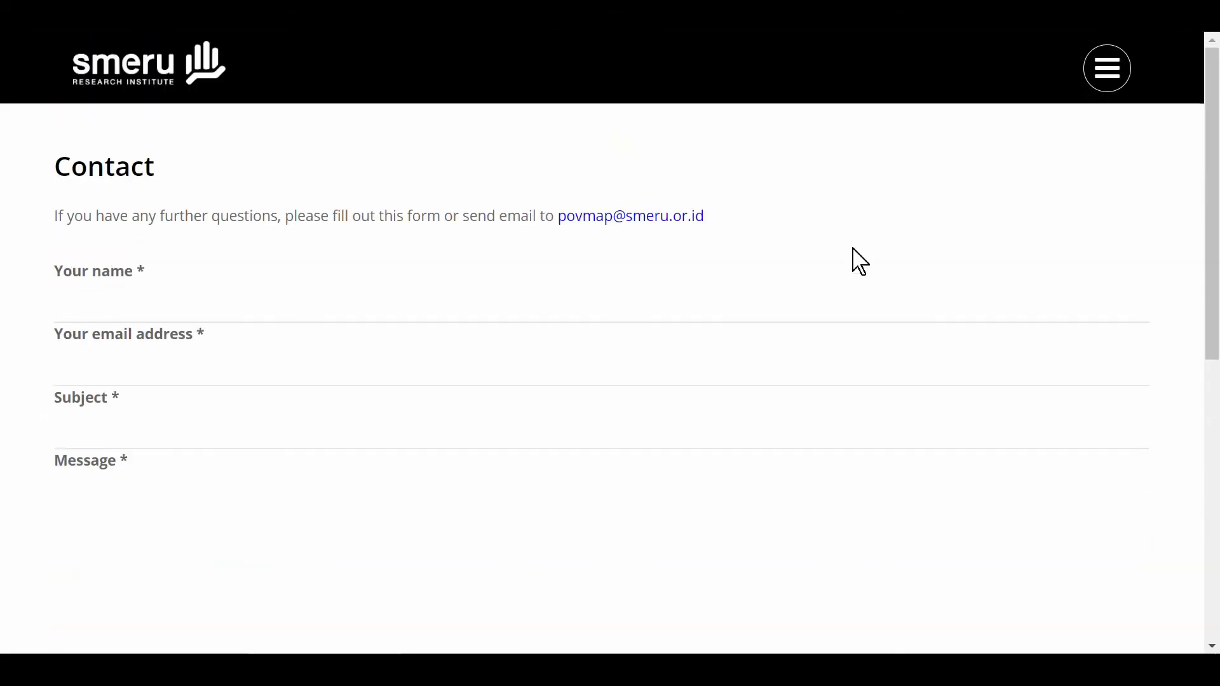
{"action": "left_click", "coordinate": [1109, 70]}
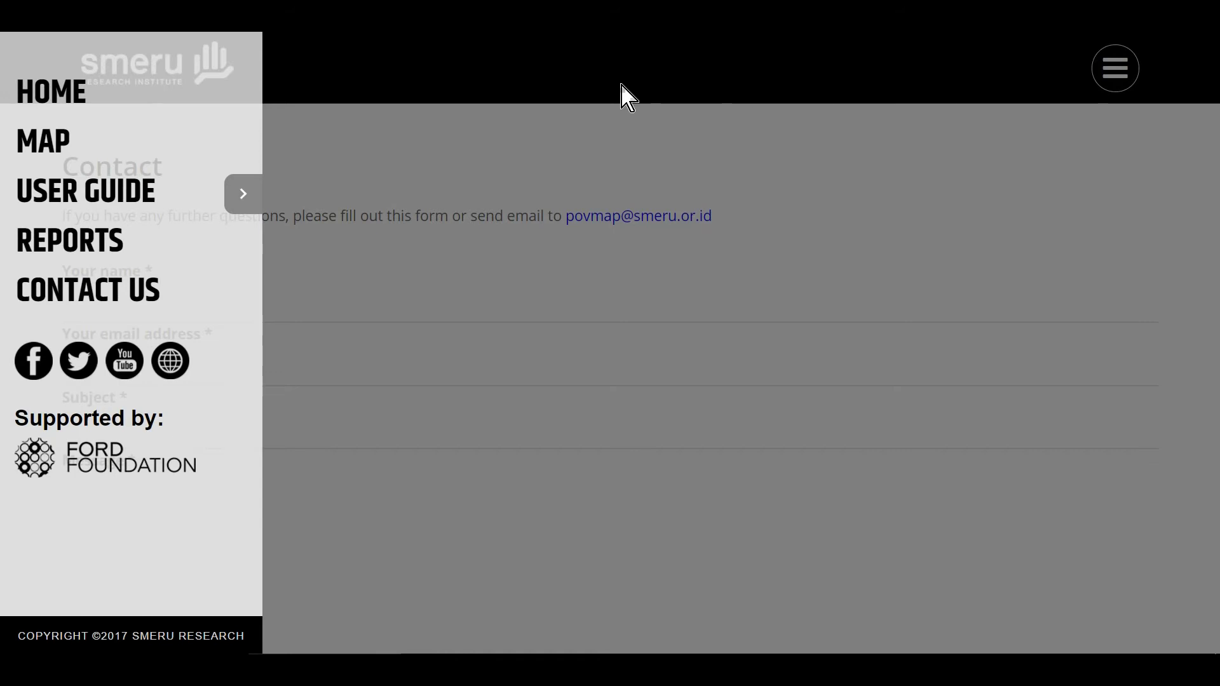
{"action": "left_click", "coordinate": [54, 153]}
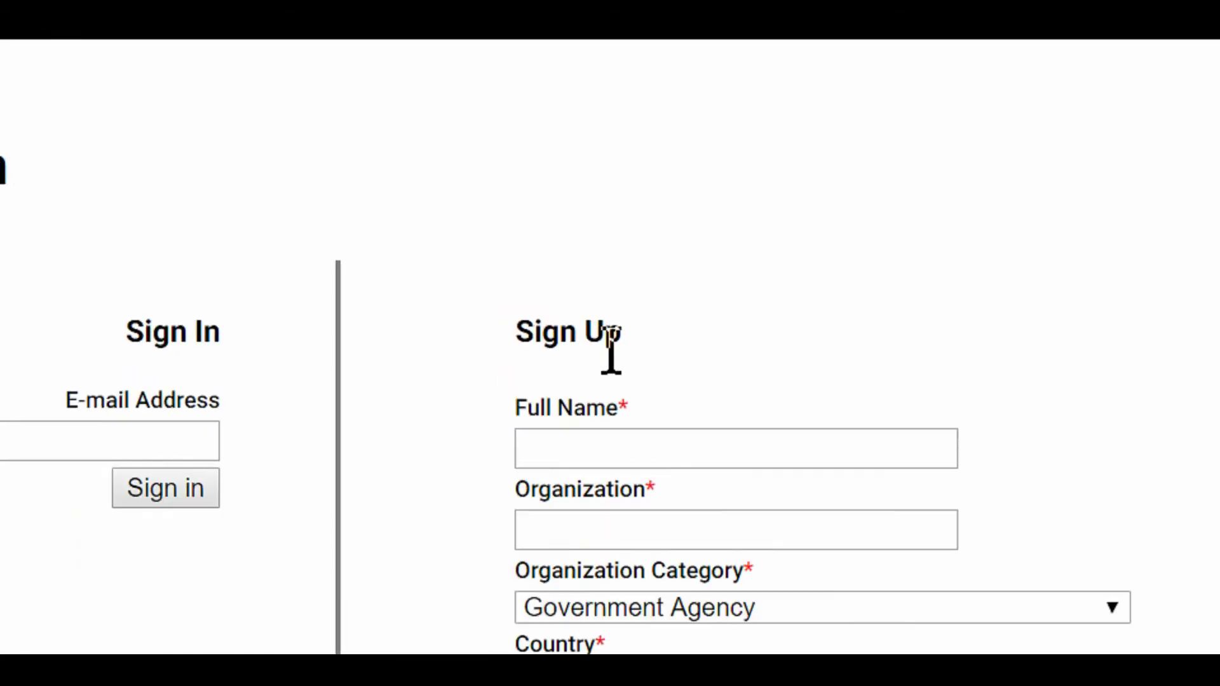
Step: Step through Sign Up's Full Name, Organization, category (Government Agency), City, E-mail and Phone fields unfilled
{"action": "left_click", "coordinate": [629, 443]}
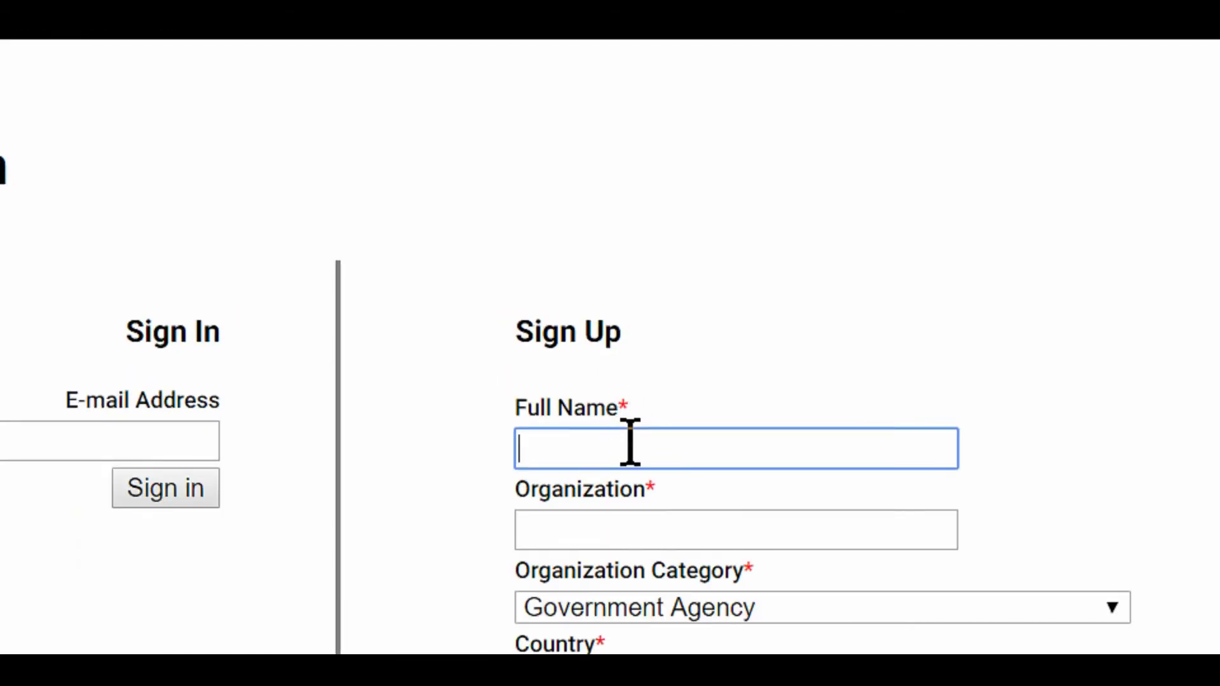
{"action": "left_click", "coordinate": [661, 532]}
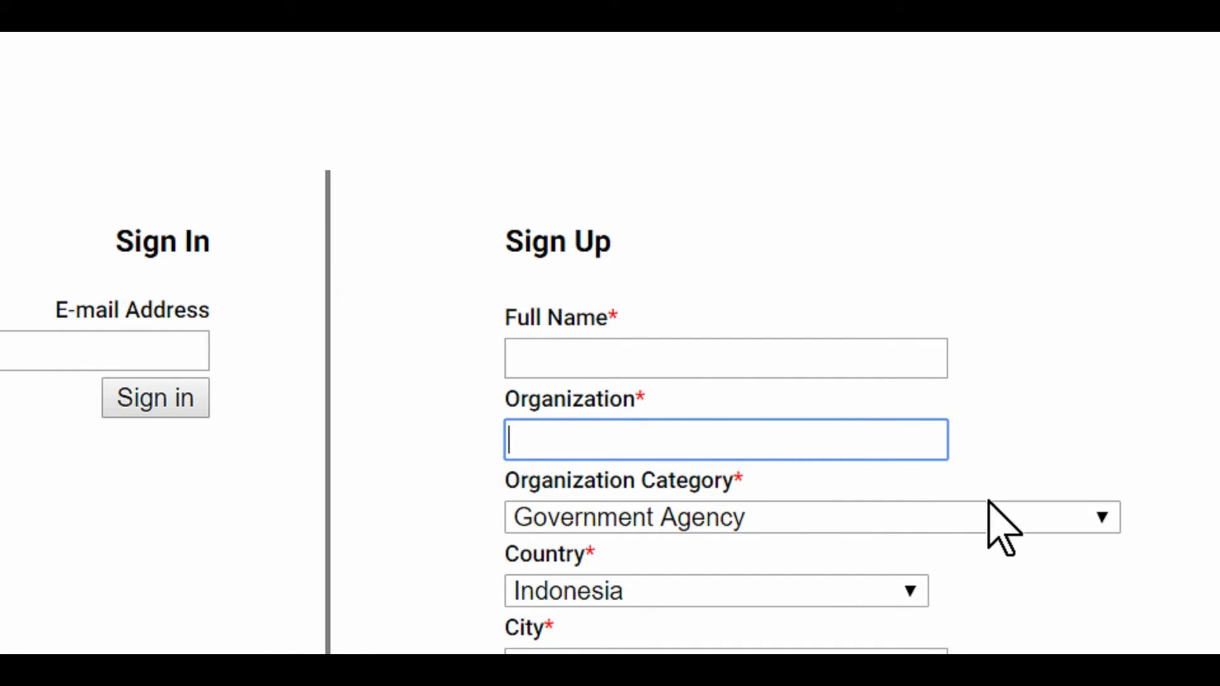
{"action": "left_click", "coordinate": [966, 503]}
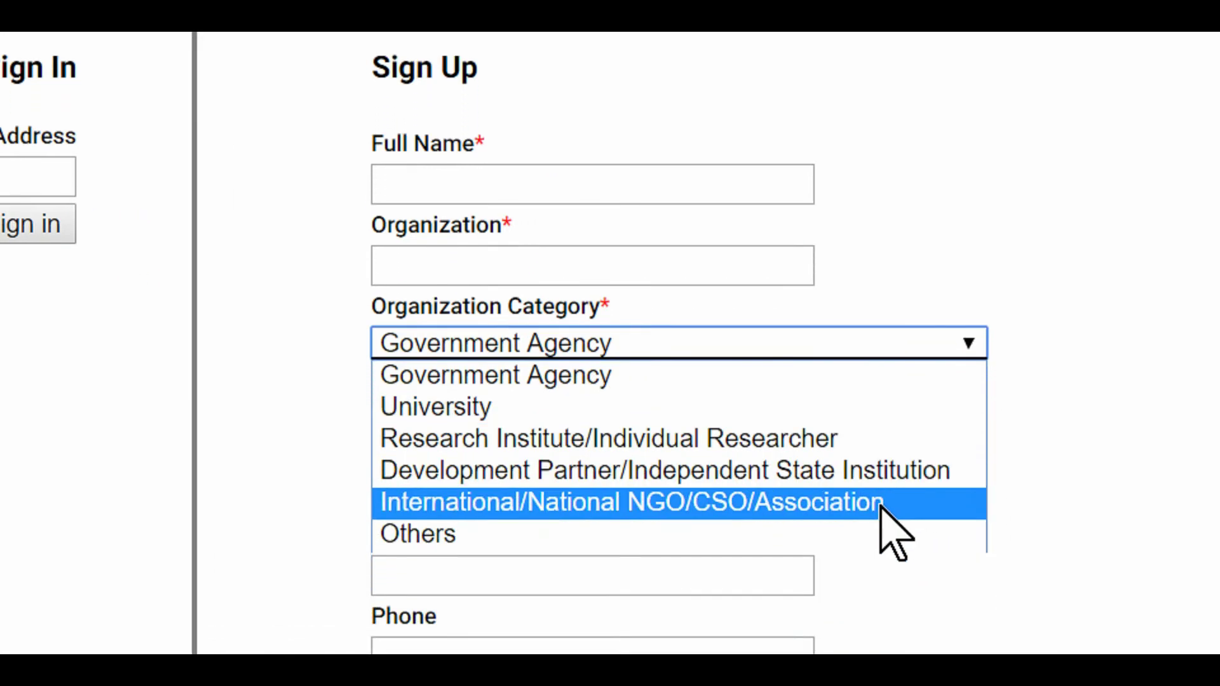
{"action": "left_click", "coordinate": [1032, 514]}
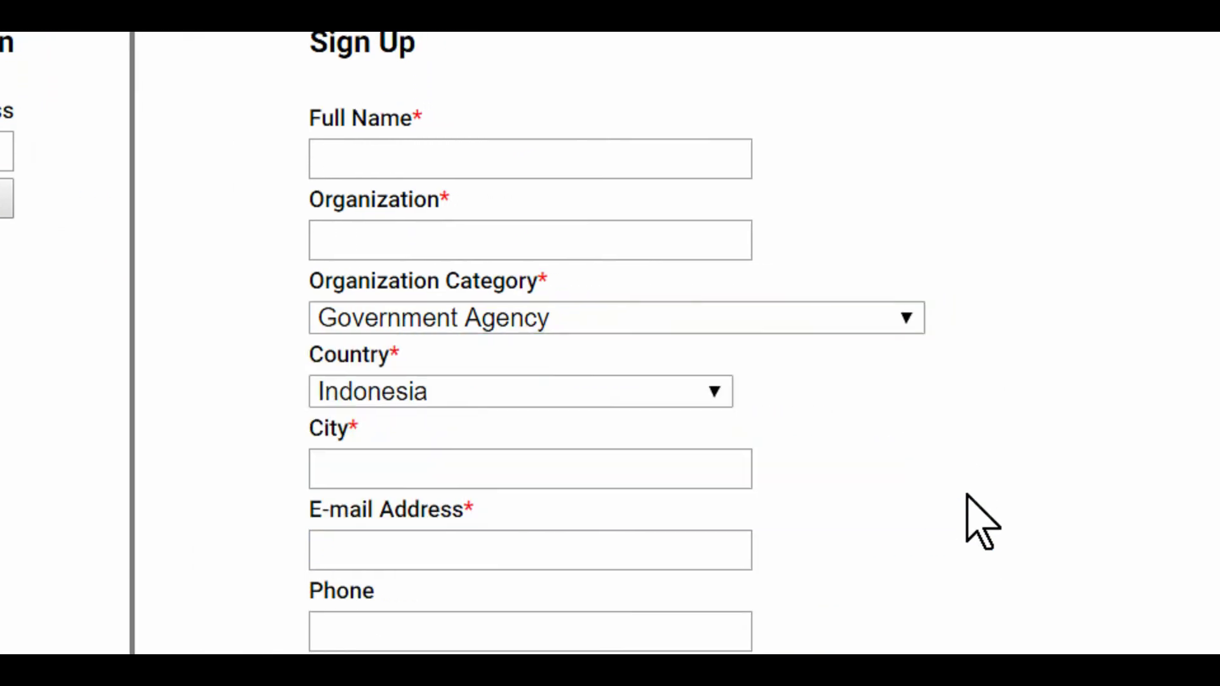
{"action": "left_click", "coordinate": [490, 458]}
{"action": "left_click", "coordinate": [463, 537]}
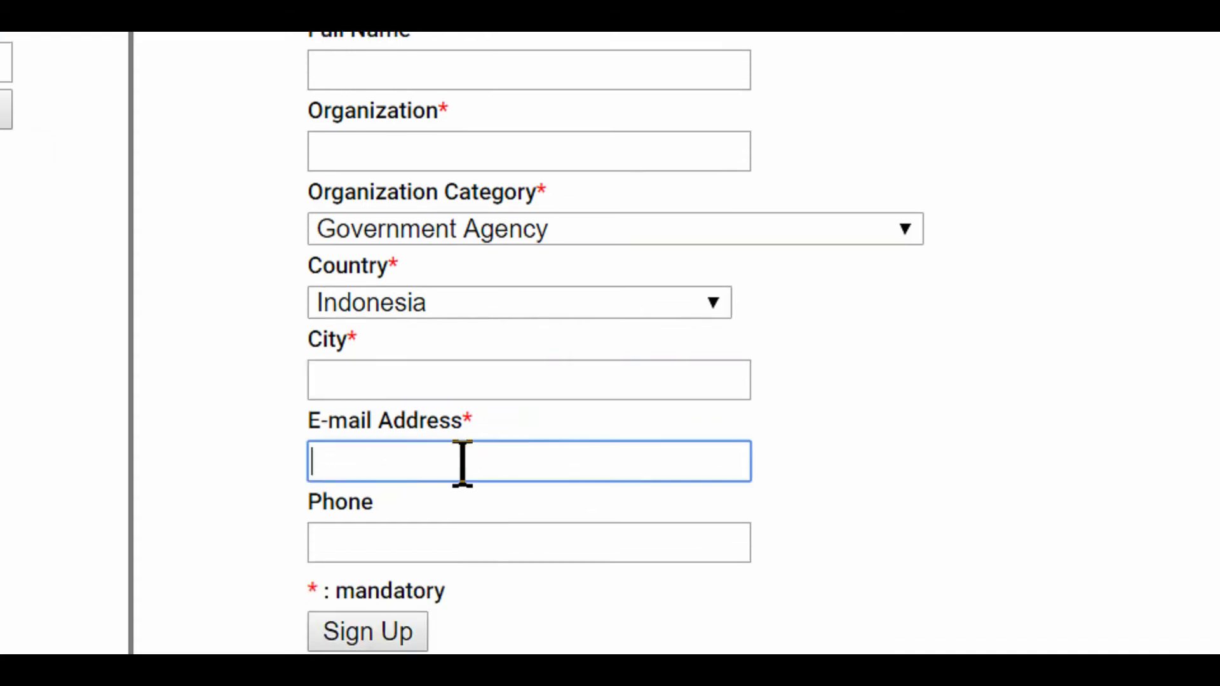
{"action": "left_click", "coordinate": [455, 611]}
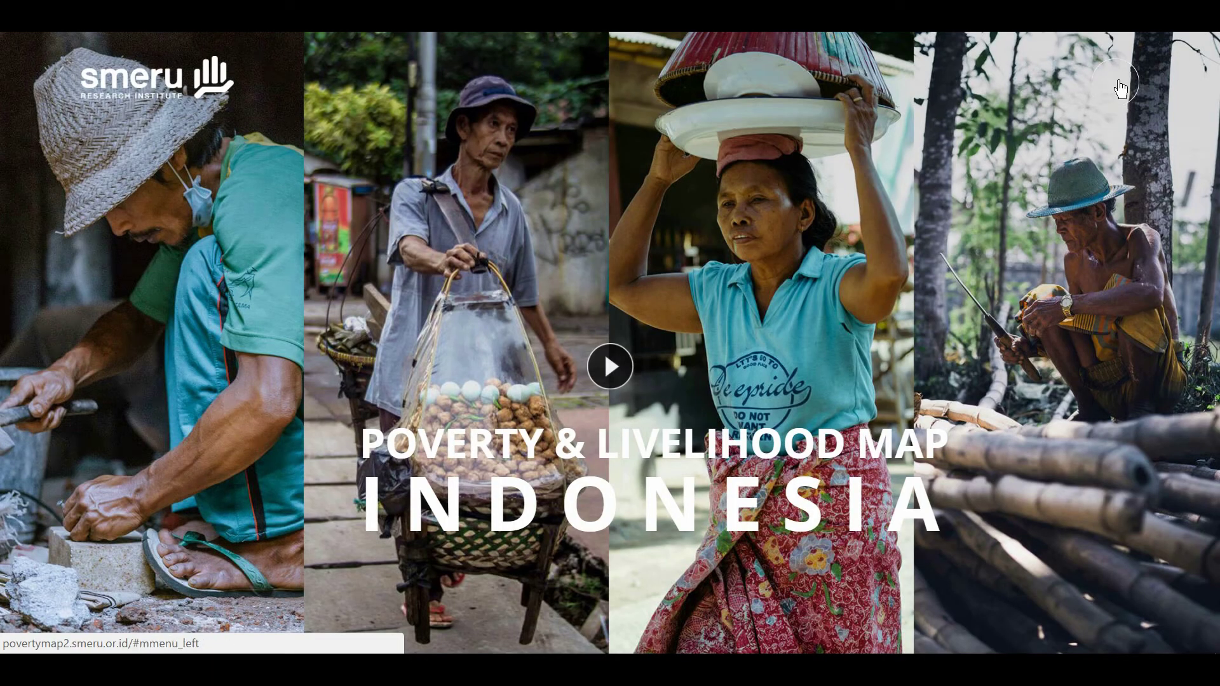
Step: Go to MAP from the navigation menu and start entering the sign-in e-mail address
{"action": "left_click", "coordinate": [1118, 86]}
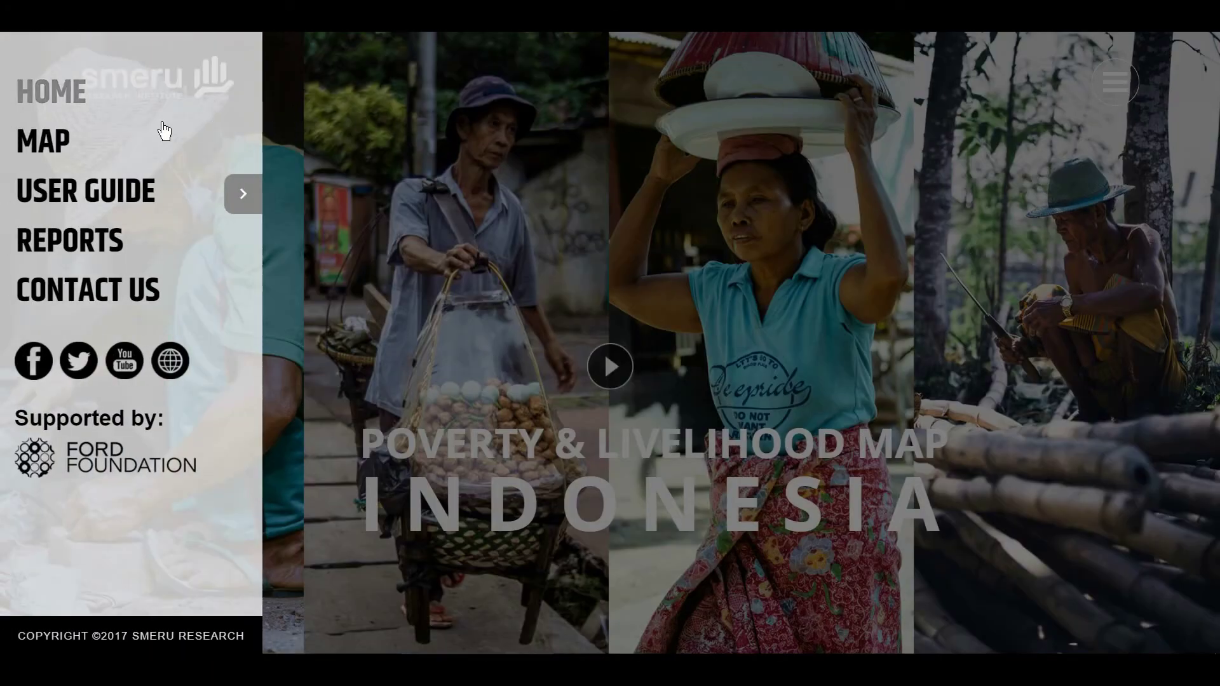
{"action": "left_click", "coordinate": [67, 141]}
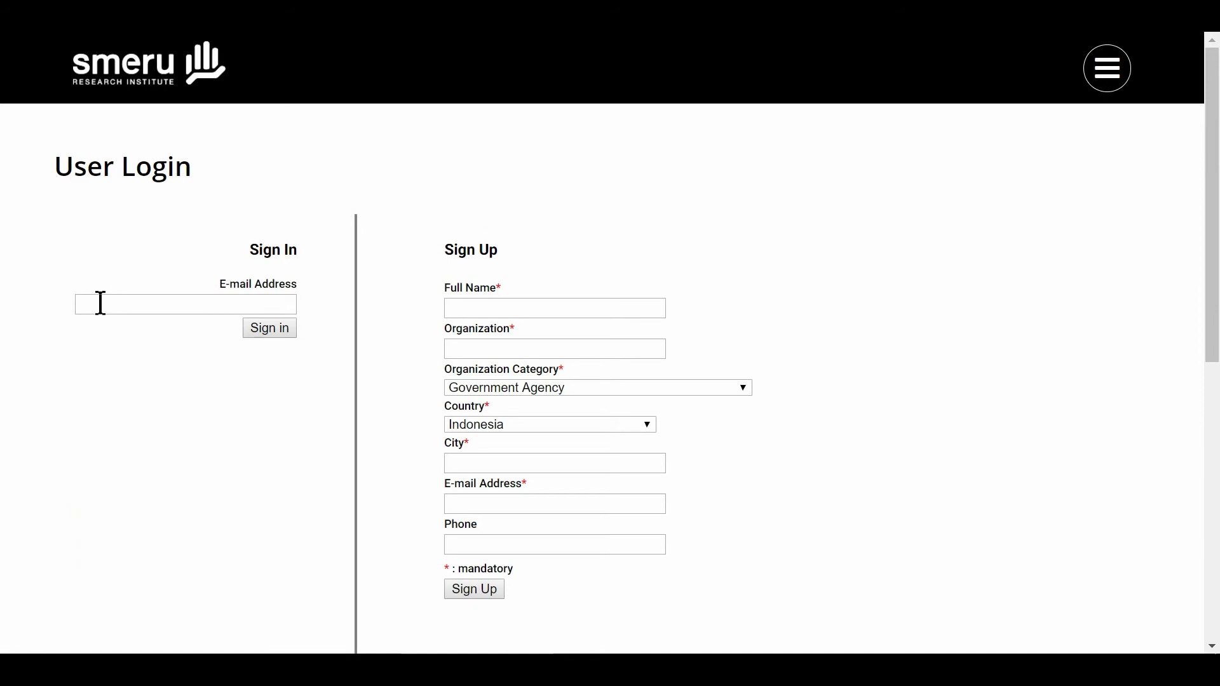
{"action": "left_click", "coordinate": [101, 303]}
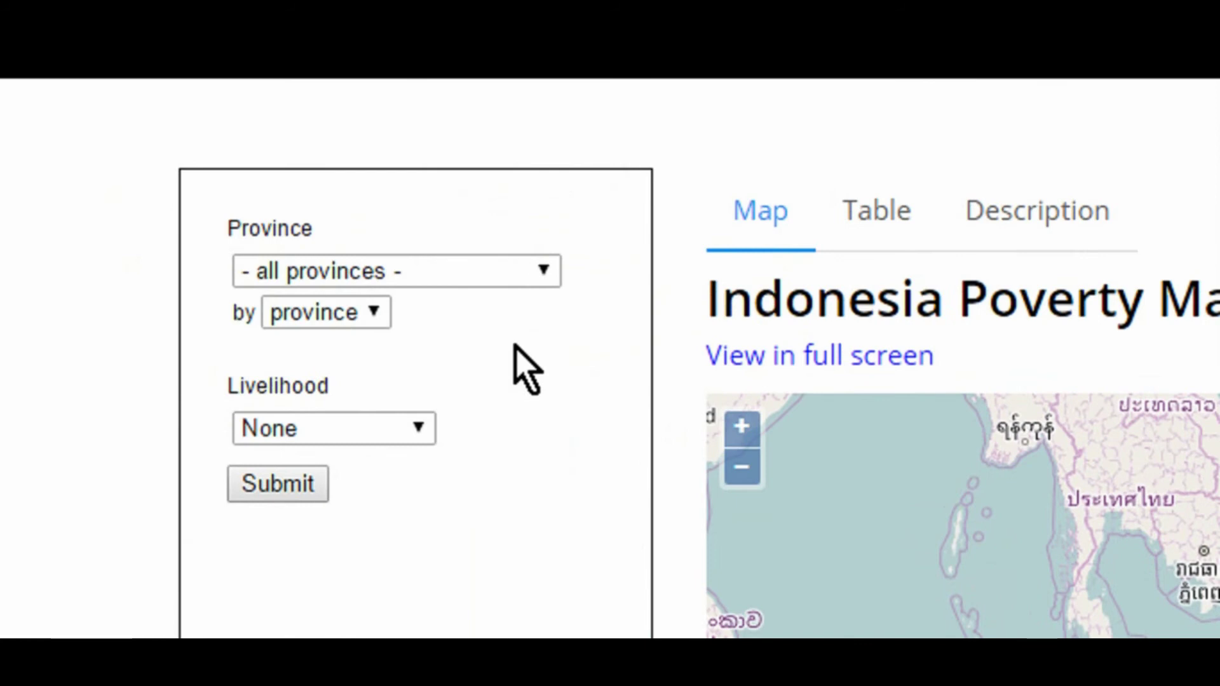
Step: Select DKI Jakarta as the province, keeping the map grouped by province
{"action": "left_click", "coordinate": [542, 271]}
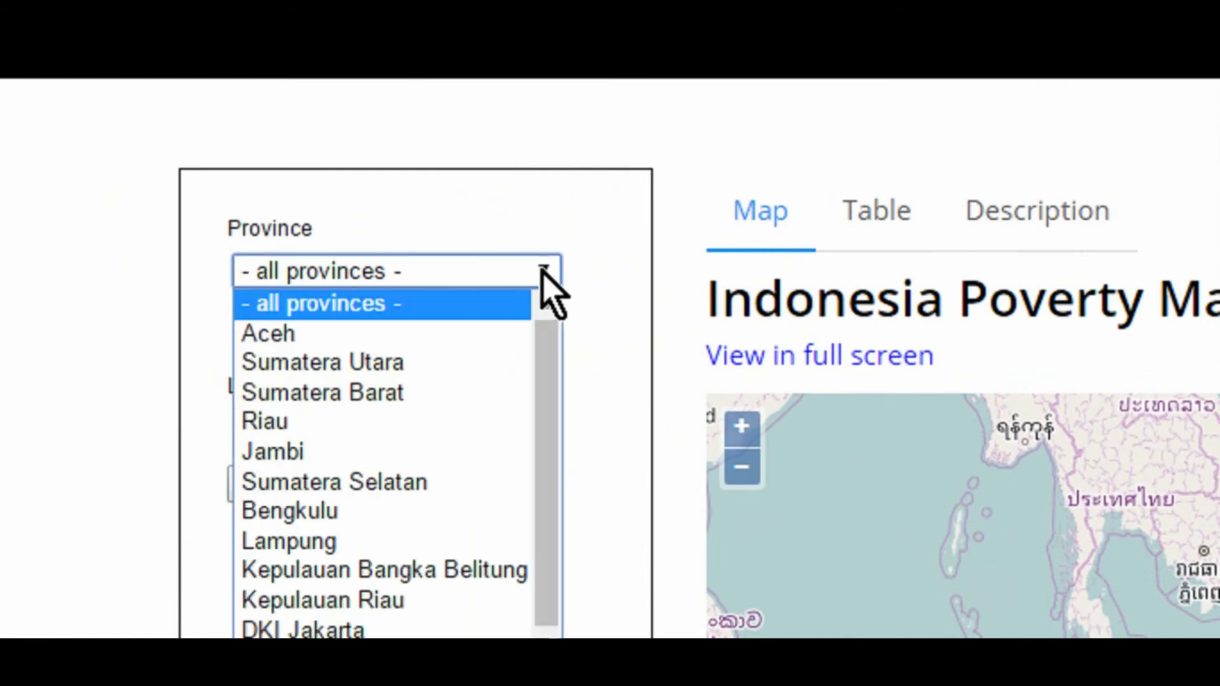
{"action": "left_click", "coordinate": [542, 271]}
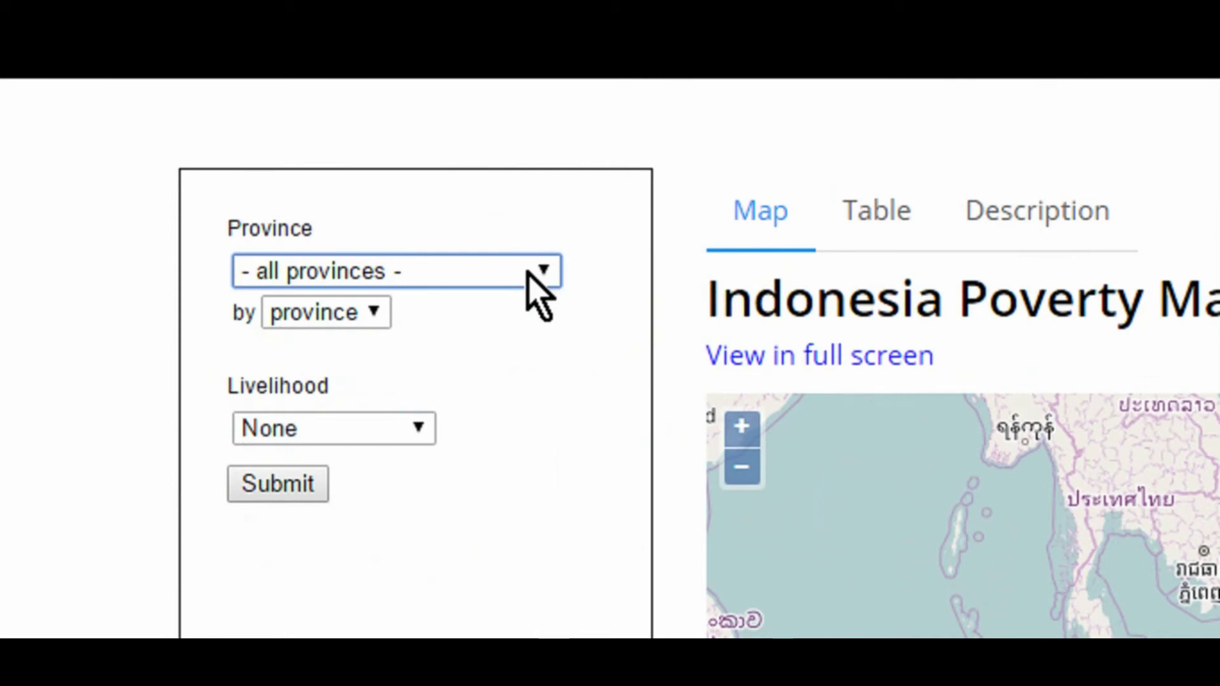
{"action": "left_click", "coordinate": [372, 311]}
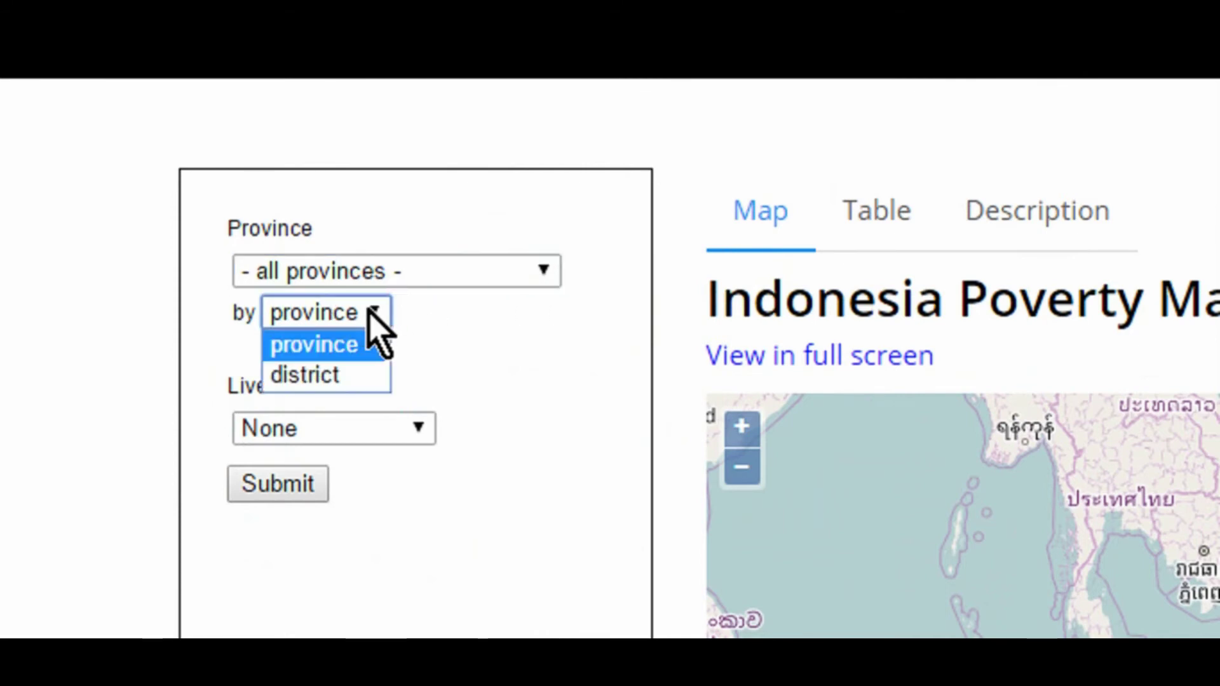
{"action": "left_click", "coordinate": [374, 308]}
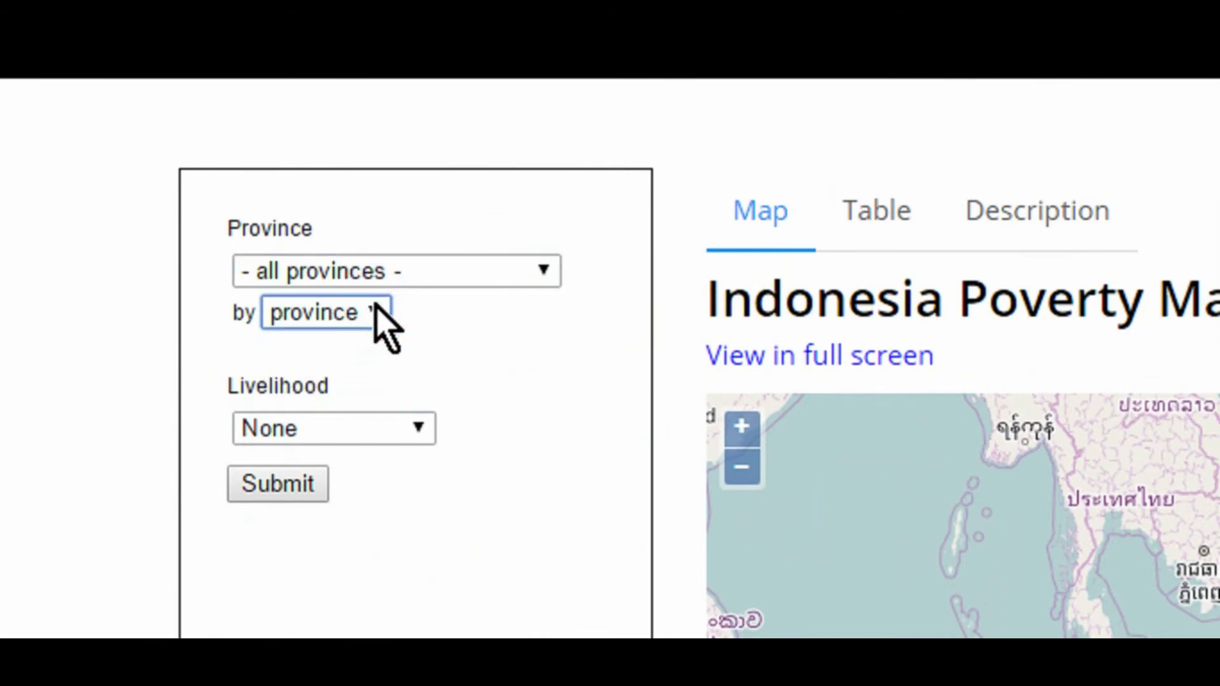
{"action": "left_click", "coordinate": [545, 272]}
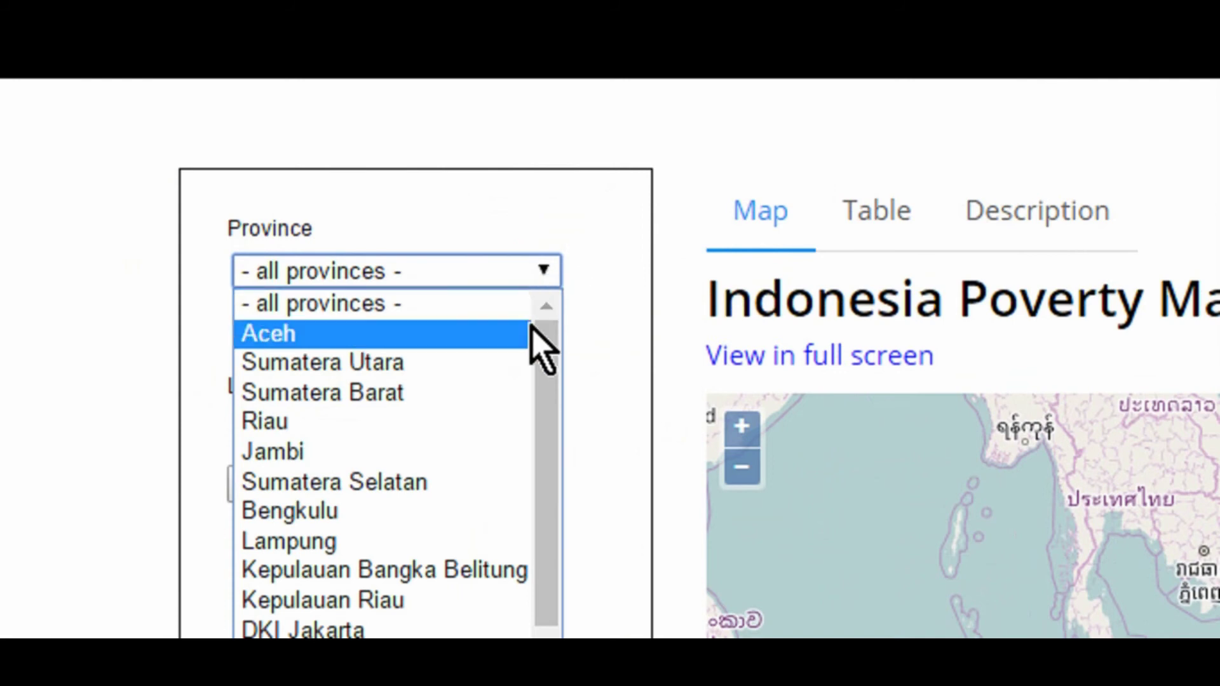
{"action": "left_click", "coordinate": [454, 628]}
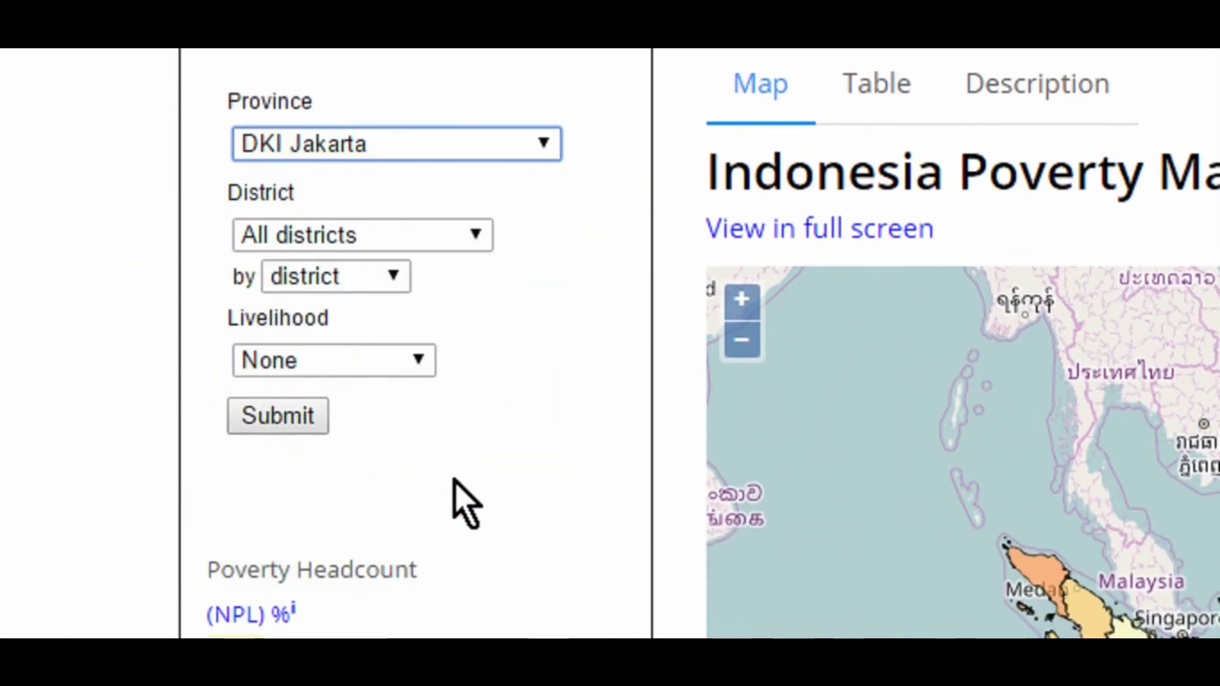
Step: Keep All districts, district grouping and livelihood asset None in the remaining filter dropdowns
{"action": "left_click", "coordinate": [477, 234]}
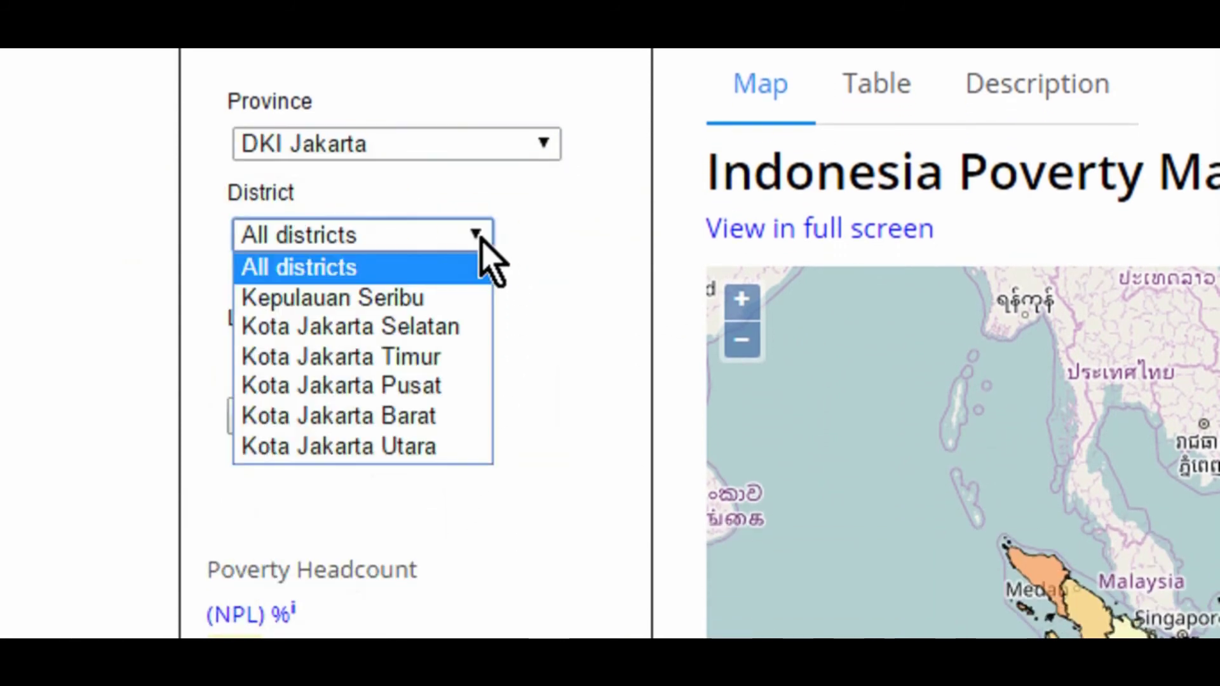
{"action": "left_click", "coordinate": [481, 241]}
{"action": "left_click", "coordinate": [399, 275]}
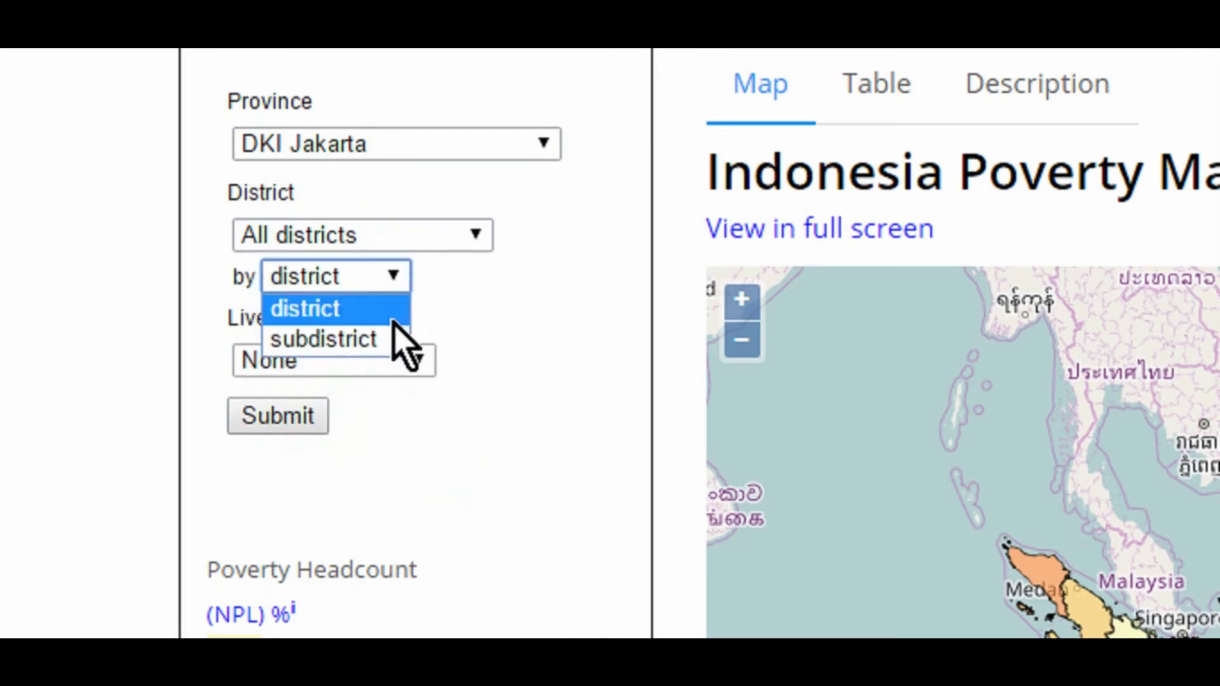
{"action": "left_click", "coordinate": [395, 281]}
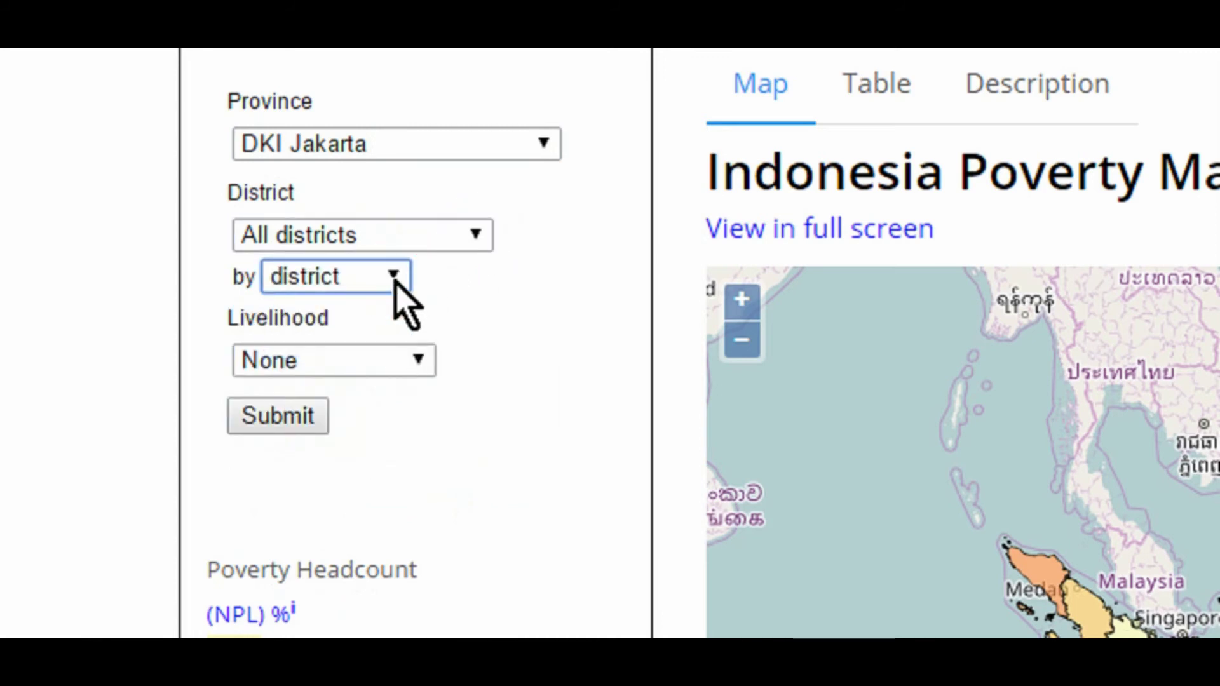
{"action": "left_click", "coordinate": [419, 361]}
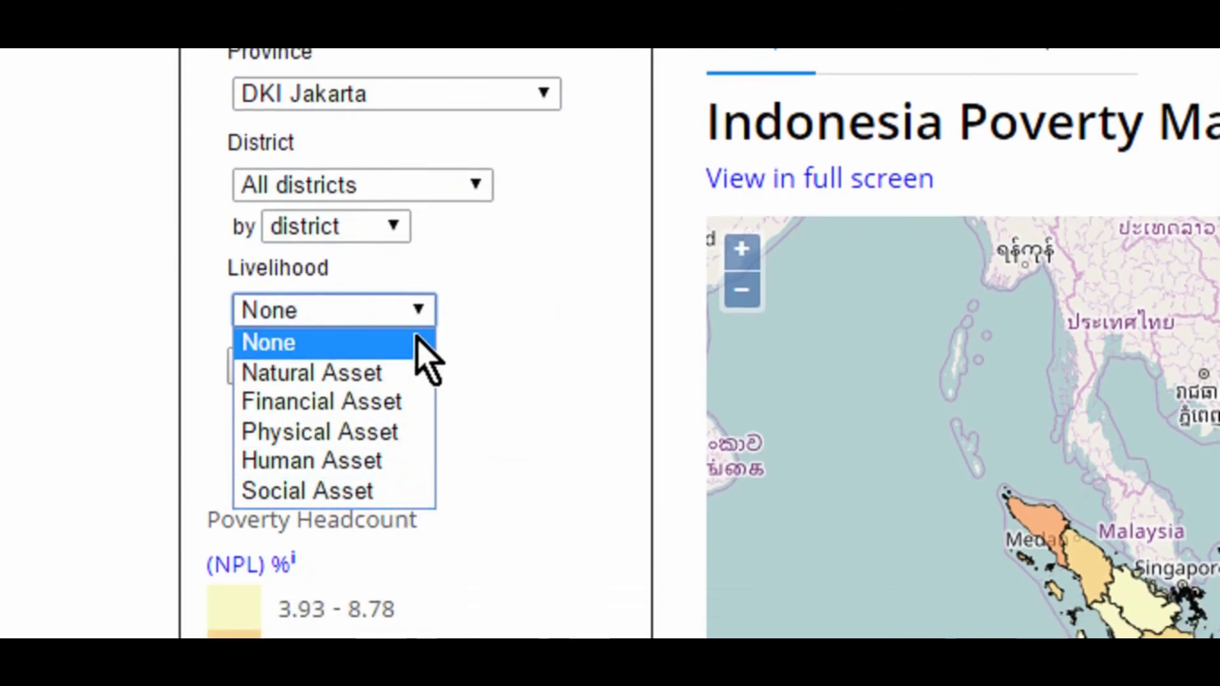
{"action": "left_click", "coordinate": [422, 312]}
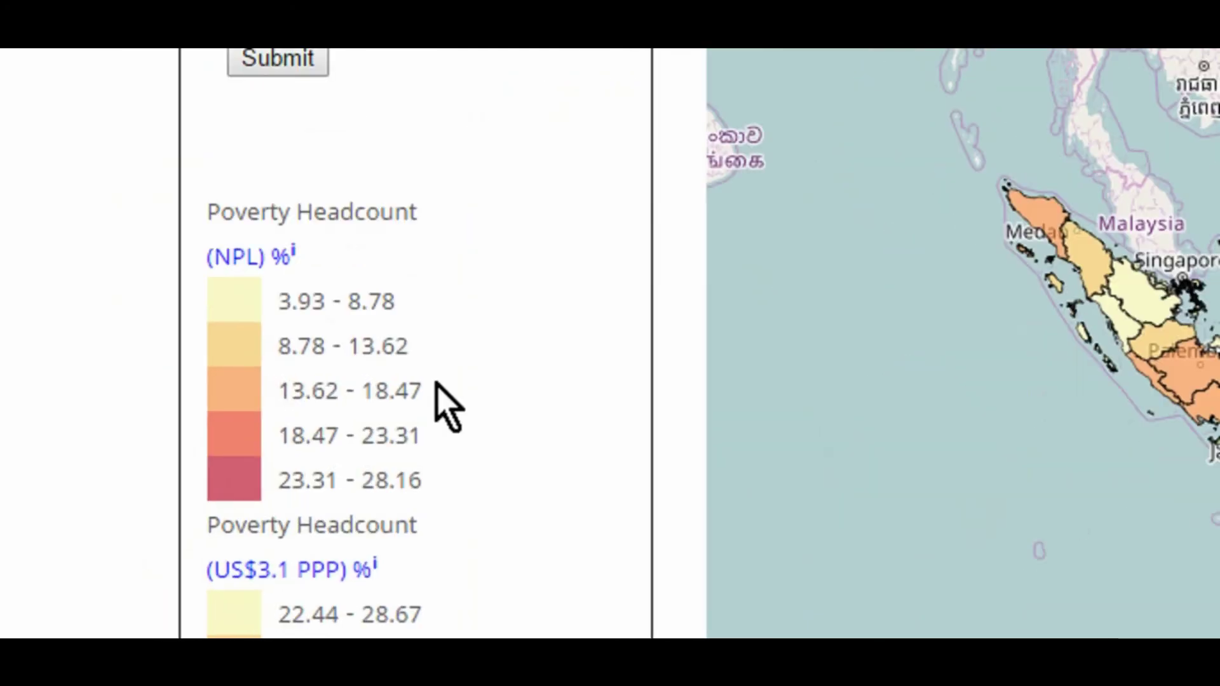
Step: Scroll the legend and show the layer list with Poverty Headcount (NPL) and OSM
{"action": "scroll", "coordinate": [437, 407], "scroll_direction": "down", "scroll_amount": 3}
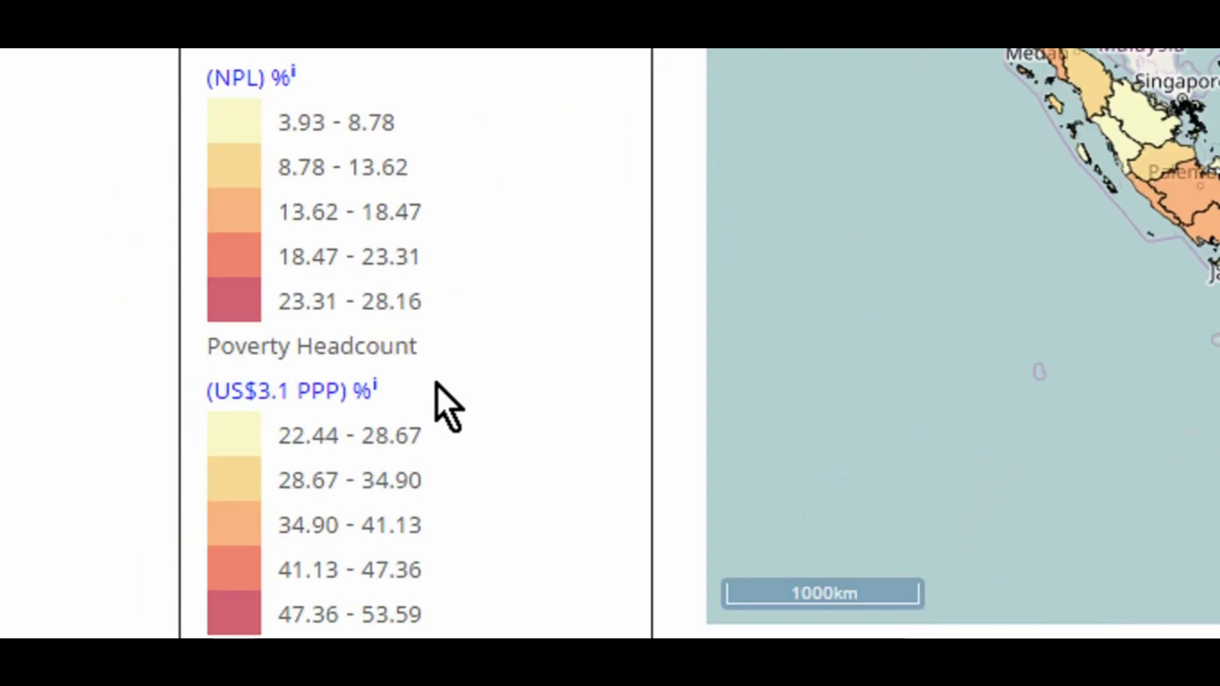
{"action": "scroll", "coordinate": [436, 383], "scroll_direction": "up", "scroll_amount": 3}
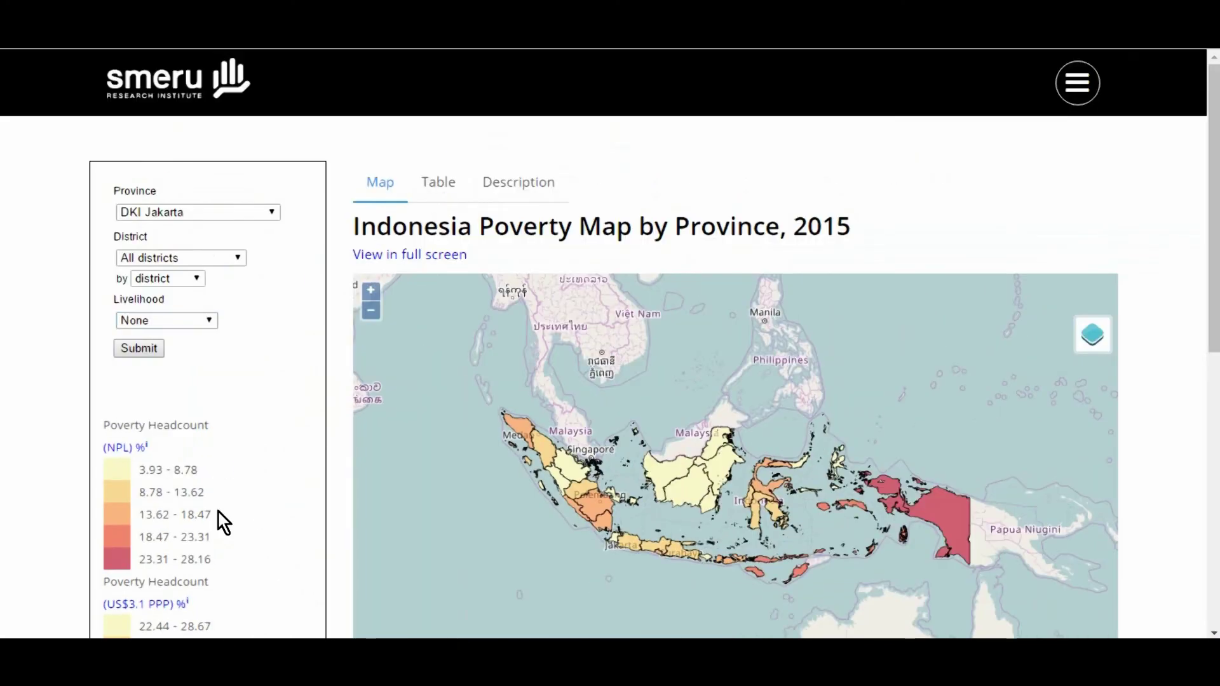
{"action": "mouse_move", "coordinate": [1096, 343]}
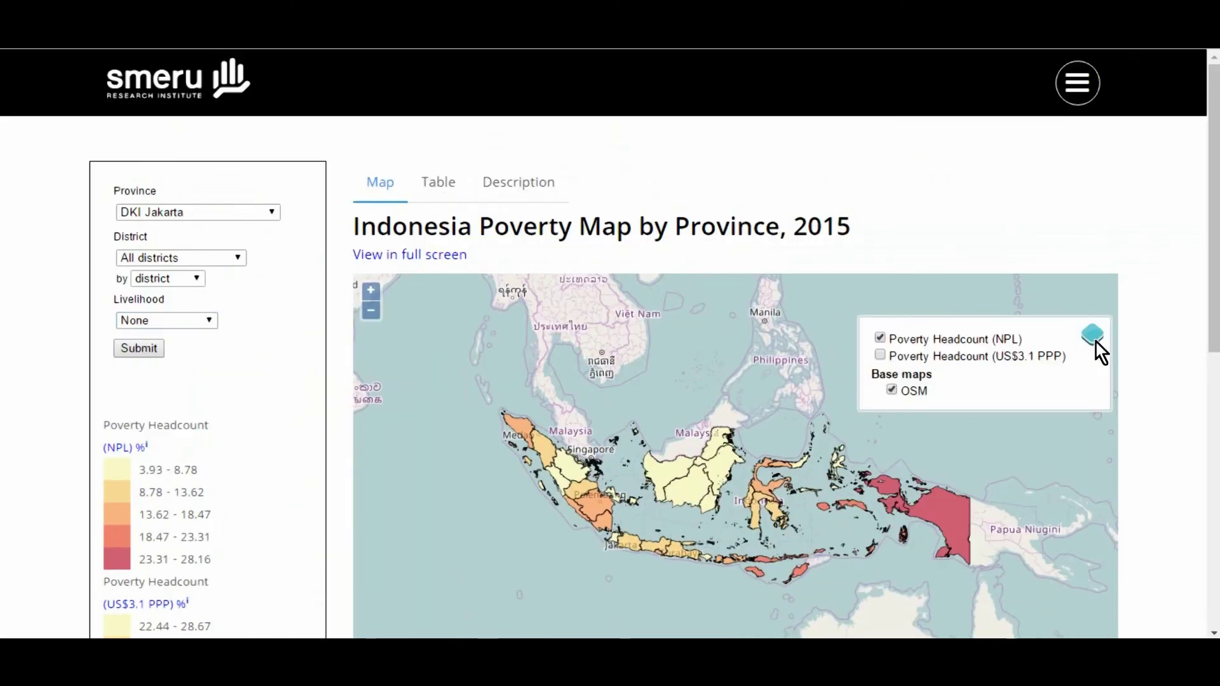